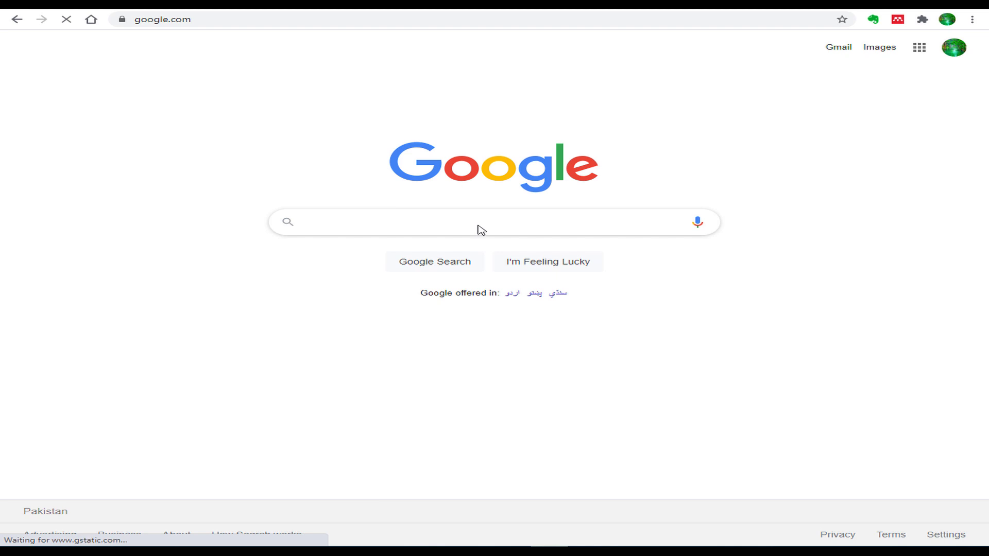
# Step: Search Google for 'google scholar' and go to the scholar.google.com home page
pyautogui.write('oogle s')
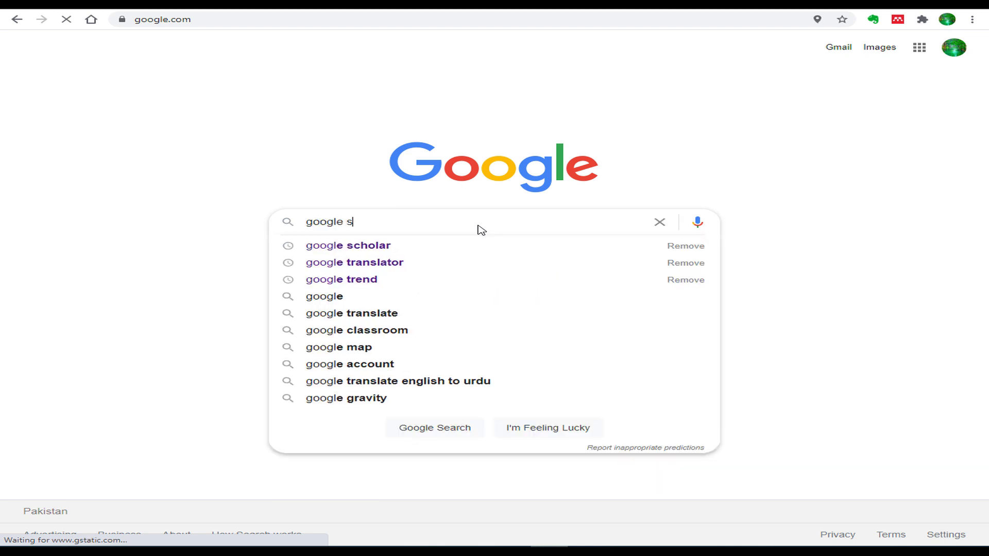
pyautogui.write('cholar')
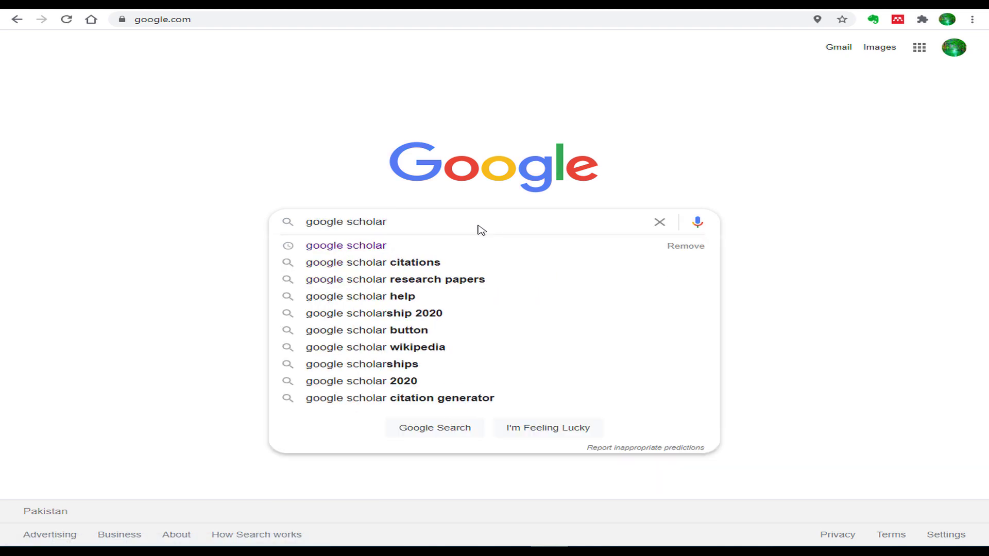
pyautogui.click(372, 249)
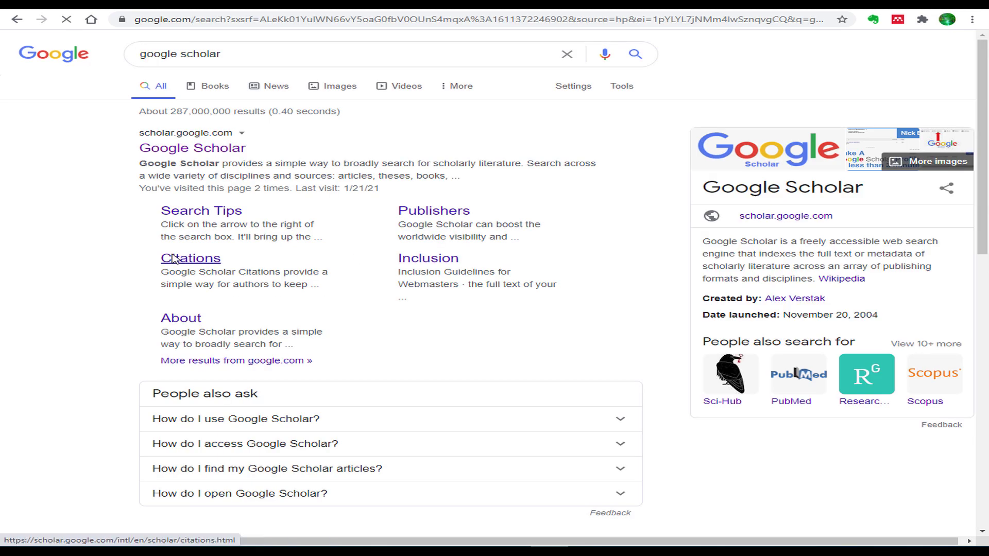
pyautogui.click(207, 149)
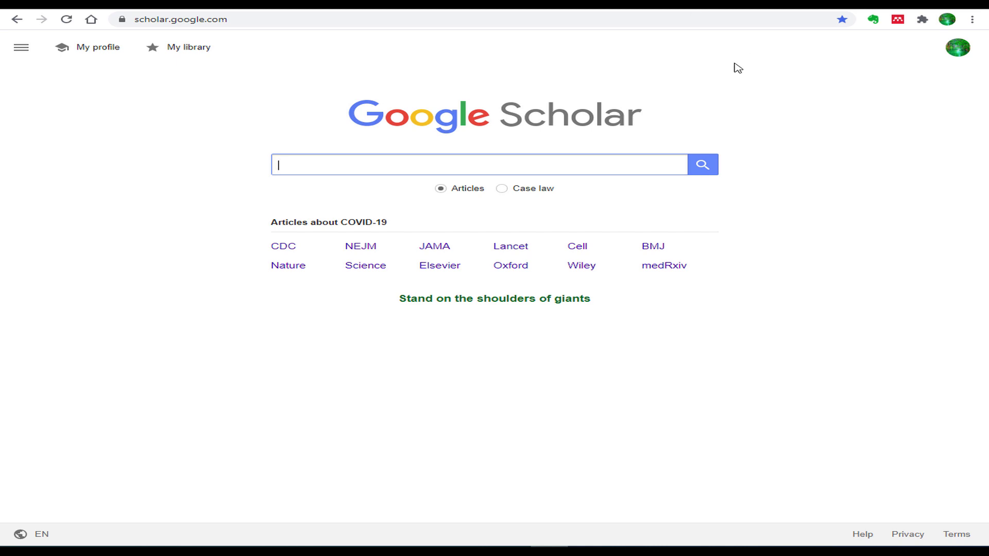
# Step: Copy the full Purwanto reference paragraph from the Word document
pyautogui.click(752, 67)
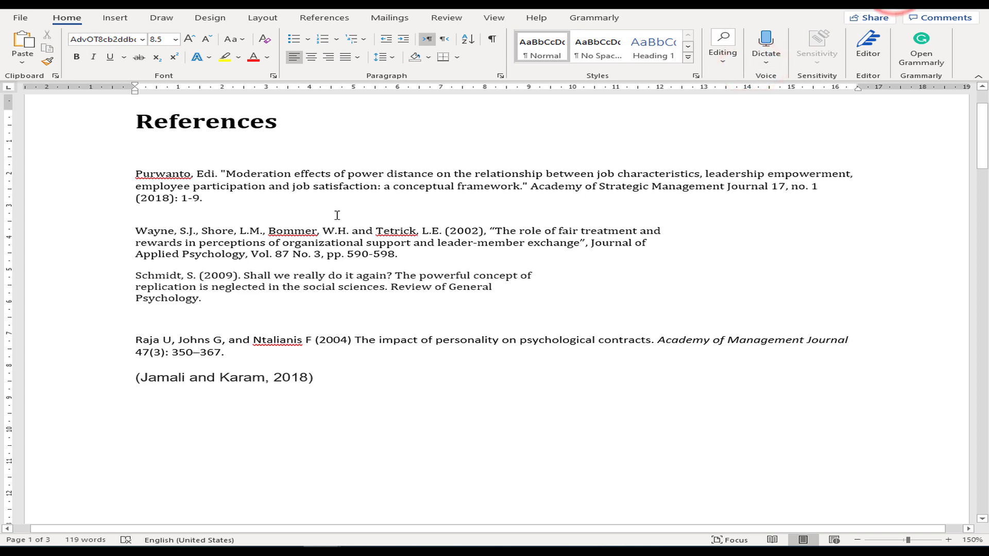
pyautogui.click(335, 214)
pyautogui.tripleClick(204, 198)
pyautogui.rightClick(206, 198)
pyautogui.click(209, 202)
# Step: Search Google Scholar using the pasted Purwanto reference as the query
pyautogui.click(208, 203)
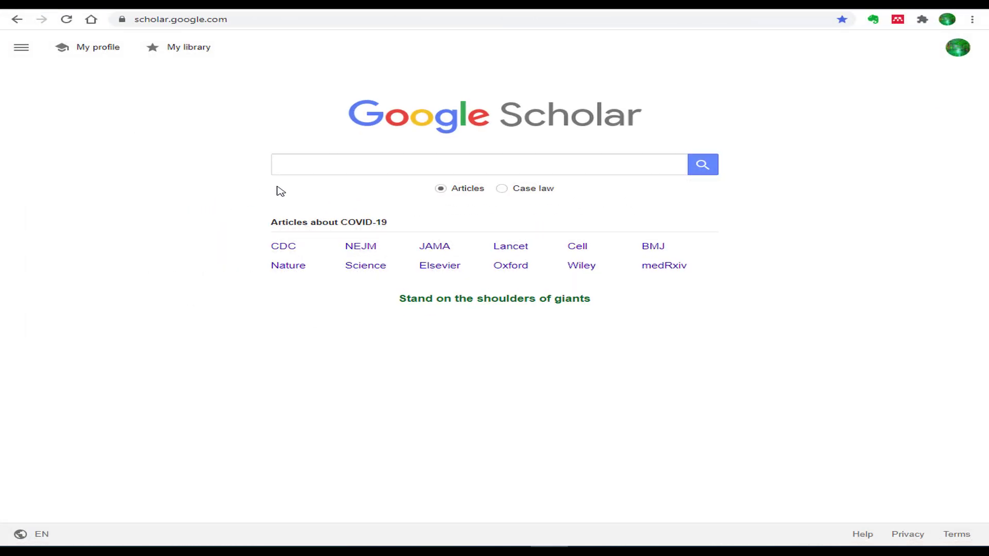
pyautogui.click(289, 168)
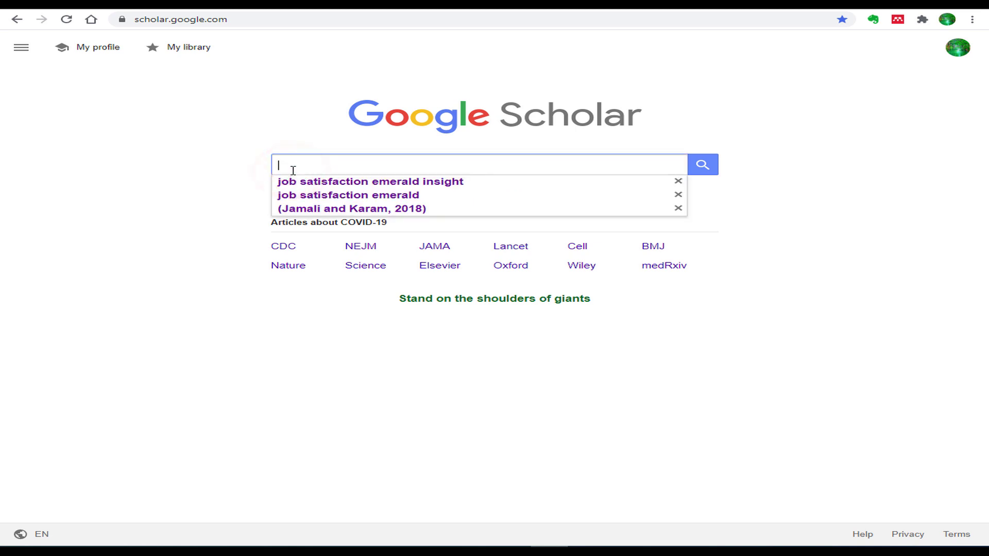
pyautogui.hotkey('ctrl', 'v')
pyautogui.press('Return')
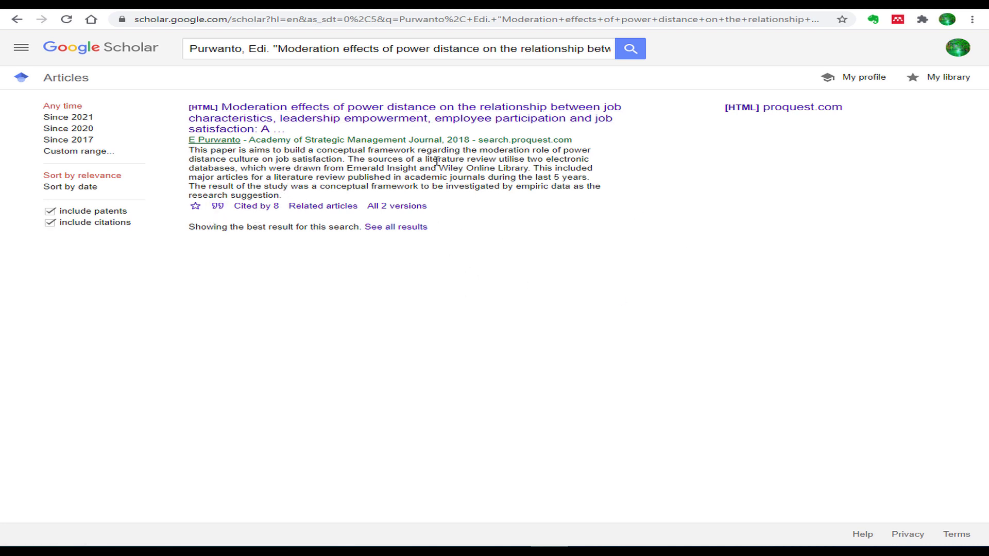
# Step: View the Purwanto article's ProQuest page in a new tab, then return to the Scholar results
pyautogui.rightClick(420, 120)
pyautogui.click(424, 122)
pyautogui.click(242, 4)
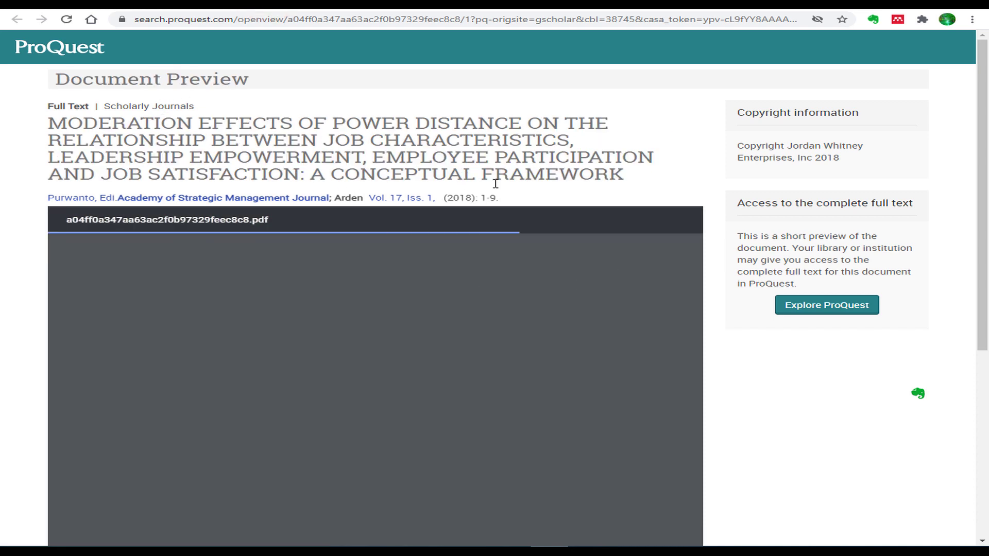
pyautogui.click(96, 5)
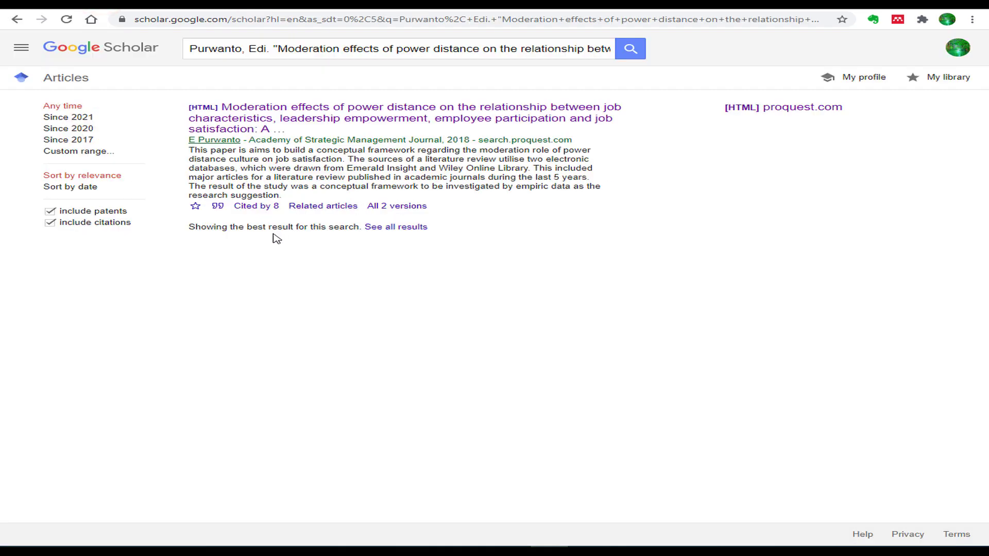
# Step: Copy Google Scholar's APA citation for the Purwanto 2018 article and switch back to Word
pyautogui.click(218, 207)
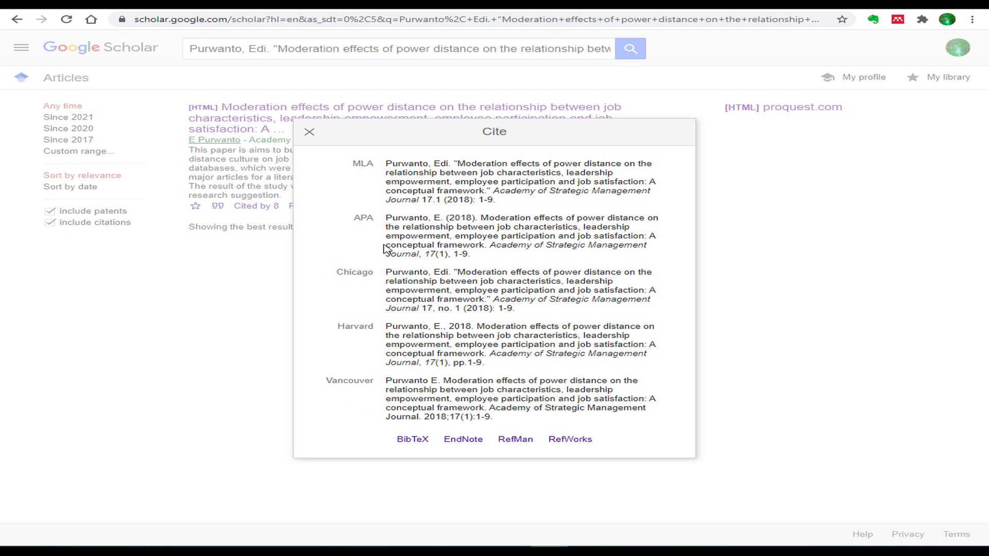
pyautogui.click(474, 256)
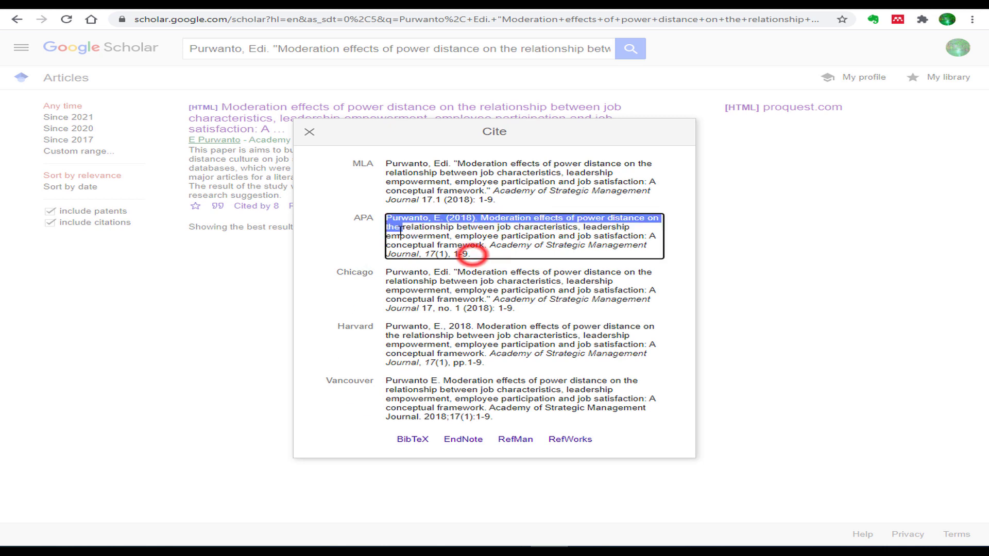
pyautogui.moveTo(473, 255); pyautogui.dragTo(394, 223)
pyautogui.rightClick(394, 222)
pyautogui.click(427, 233)
pyautogui.hotkey('alt', 'Tab')
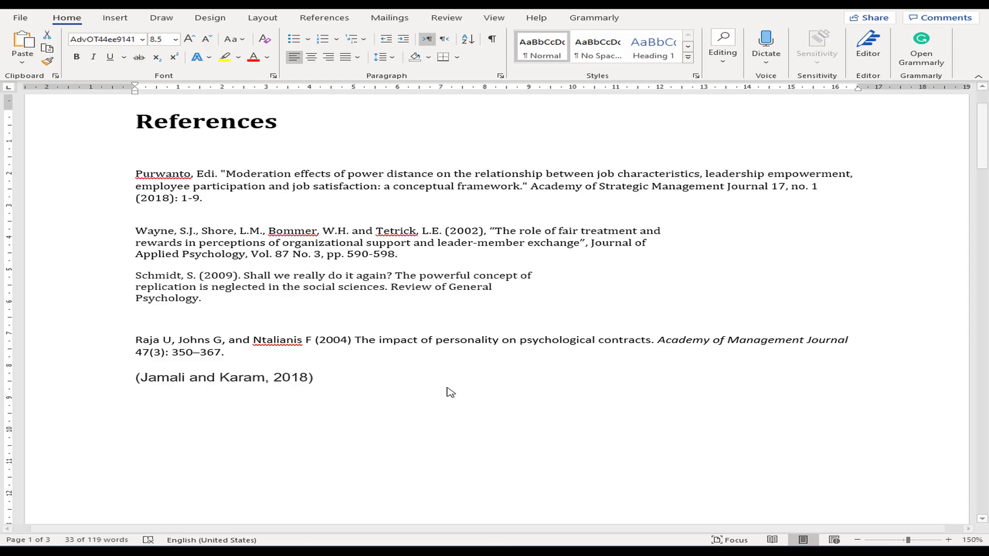
# Step: Type the 'References (APA)' heading at the top of page 2
pyautogui.click(364, 399)
pyautogui.scroll(-5, 245, 455)
pyautogui.scroll(-5, 245, 455)
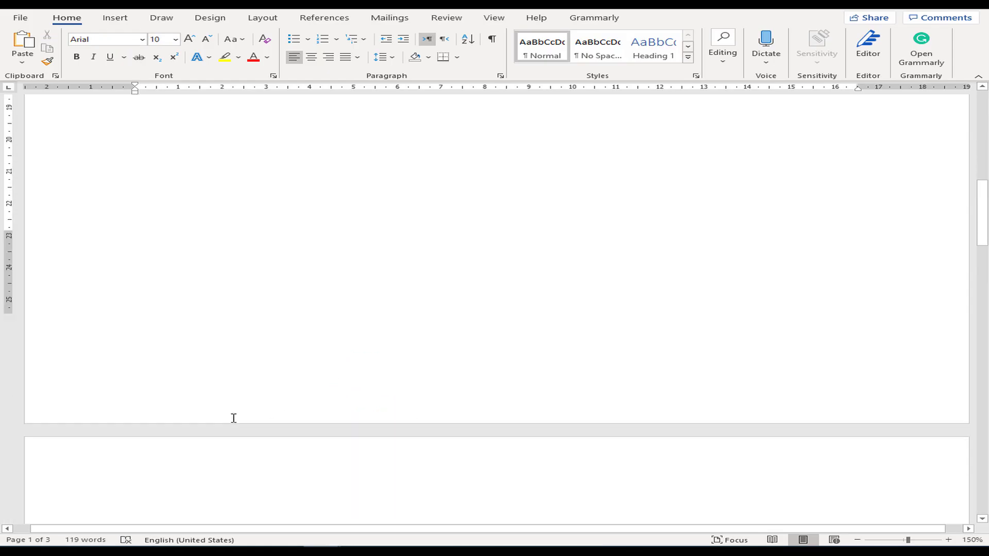
pyautogui.click(199, 368)
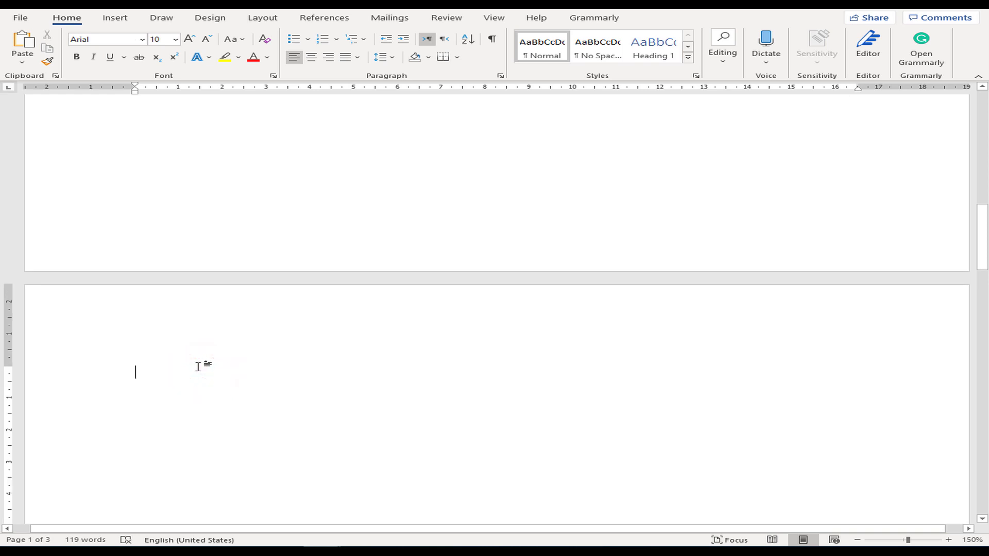
pyautogui.write('References')
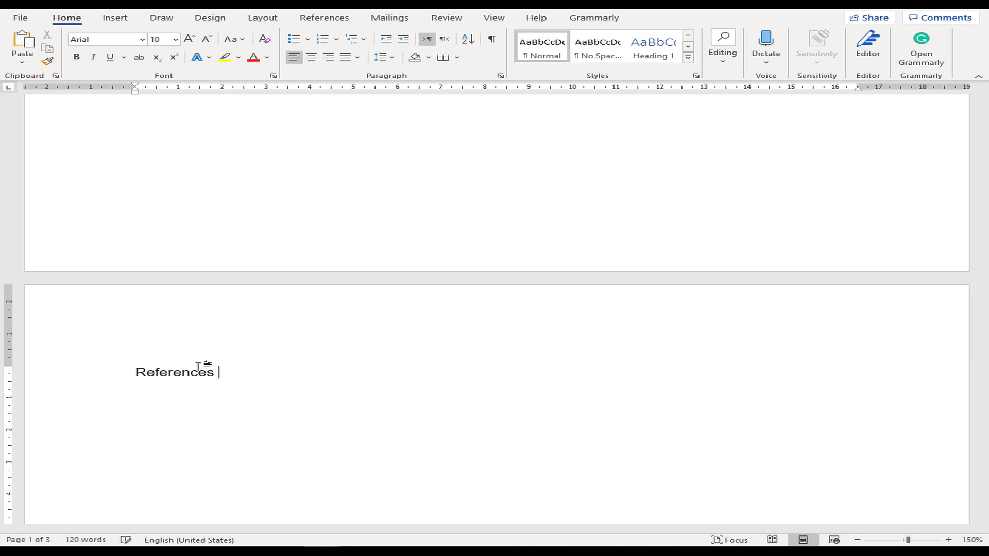
pyautogui.write('APA')
# Step: Paste the Purwanto APA citation under the heading, followed by a blank line
pyautogui.click(281, 372)
pyautogui.press('Return')
pyautogui.hotkey('ctrl', 'v')
pyautogui.click(269, 379)
pyautogui.press('Return')
pyautogui.scroll(-2, 596, 390)
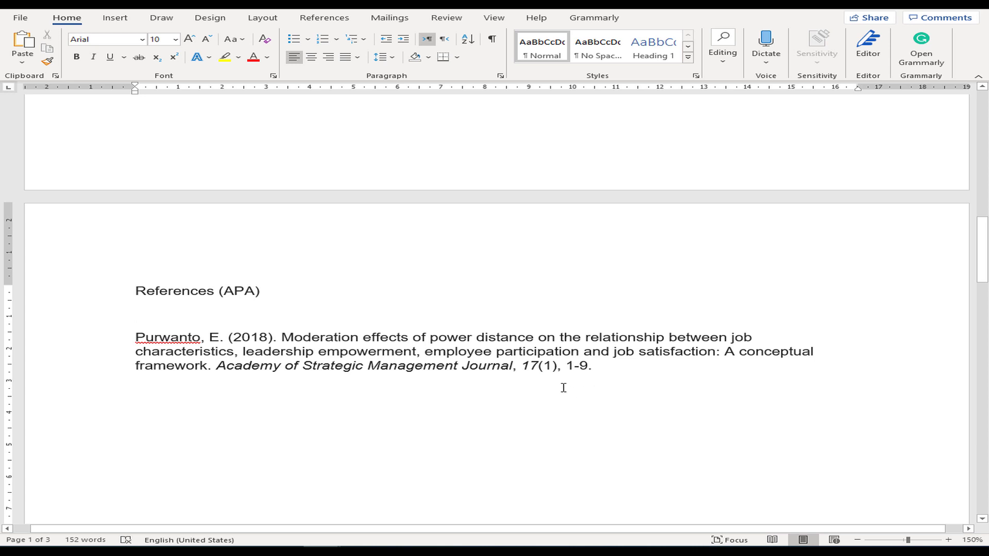
pyautogui.scroll(20, 484, 361)
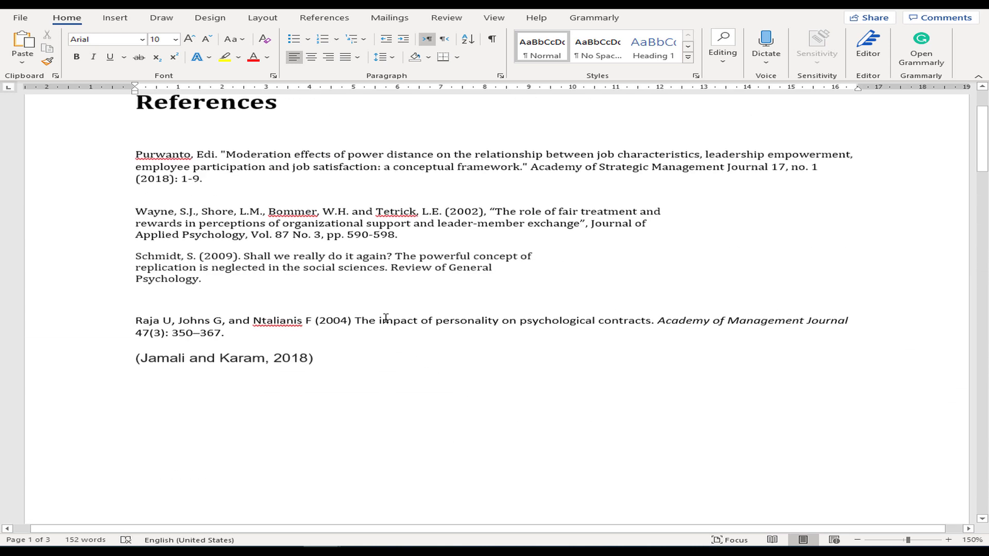
# Step: Copy the Wayne et al. (2002) reference paragraph from the Word document
pyautogui.click(397, 336)
pyautogui.tripleClick(407, 337)
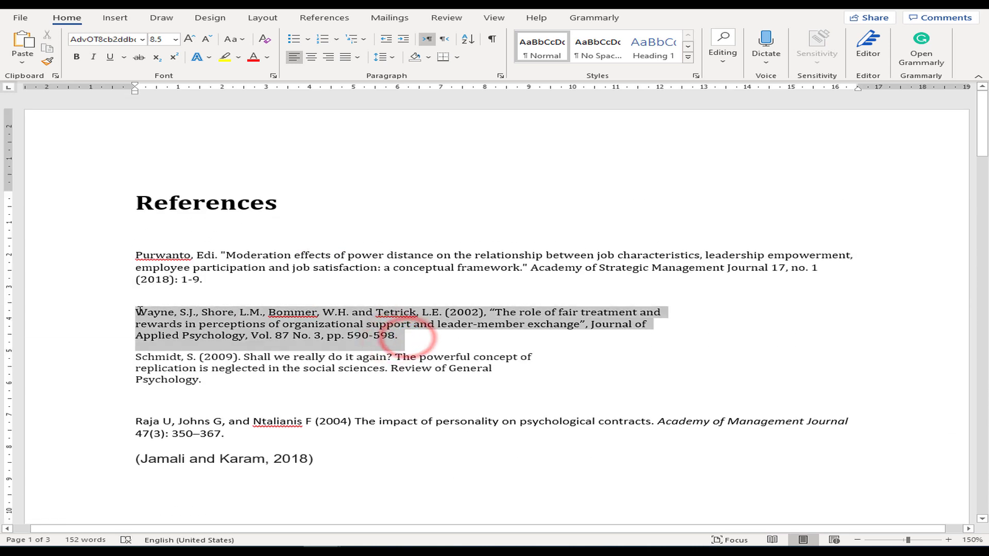
pyautogui.rightClick(184, 319)
pyautogui.click(223, 343)
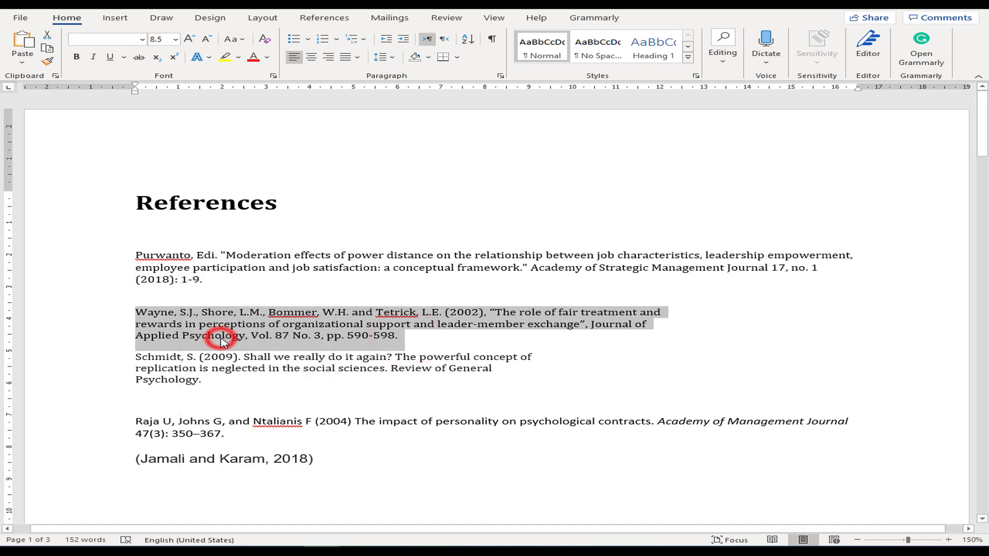
pyautogui.click(224, 345)
# Step: Replace the Purwanto query in Google Scholar with the Wayne reference and search
pyautogui.hotkey('alt', 'Tab')
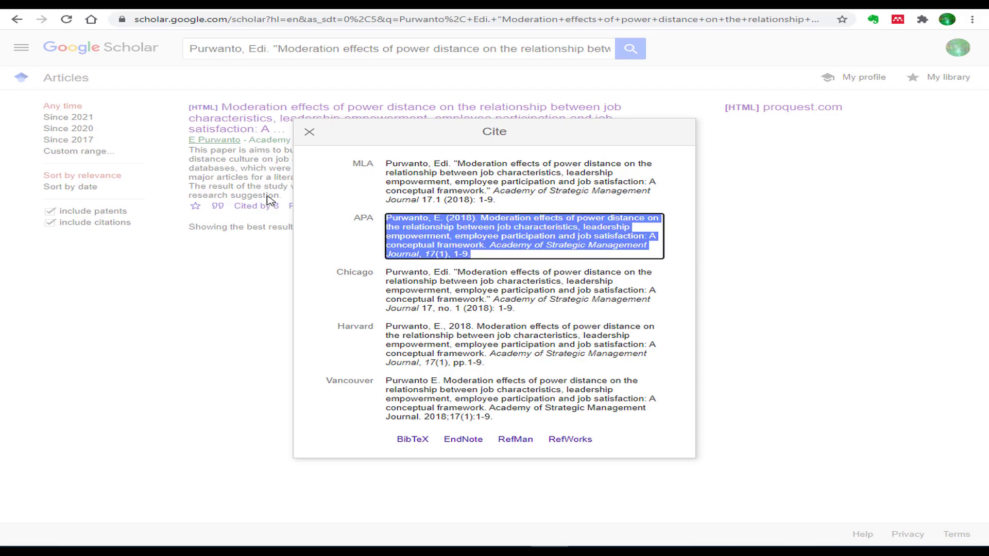
pyautogui.click(198, 298)
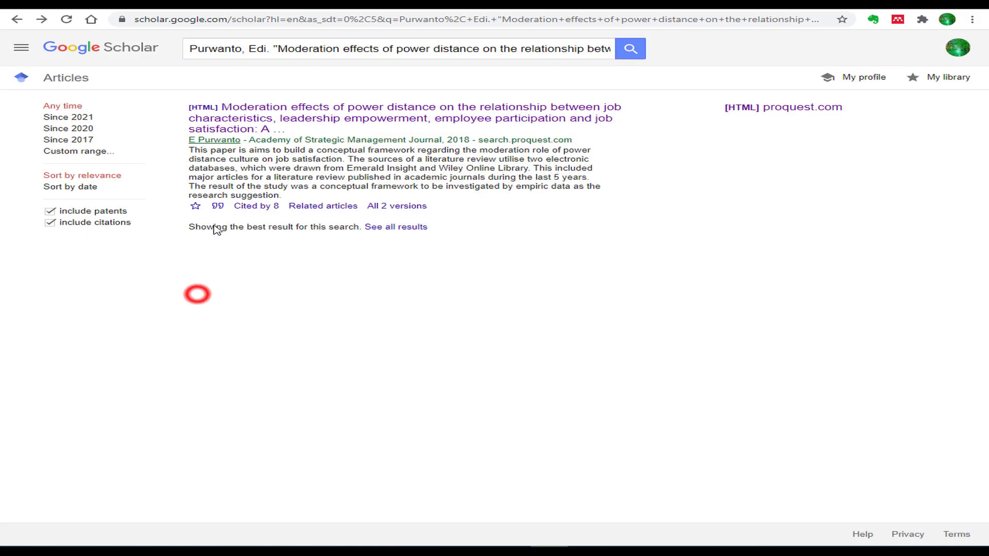
pyautogui.tripleClick(184, 48)
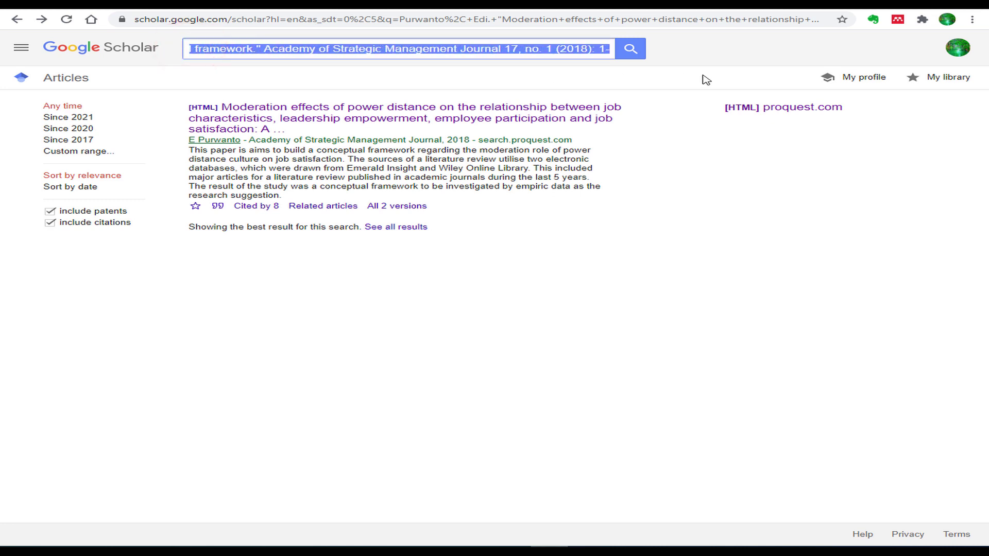
pyautogui.press('BackSpace')
pyautogui.hotkey('ctrl', 'v')
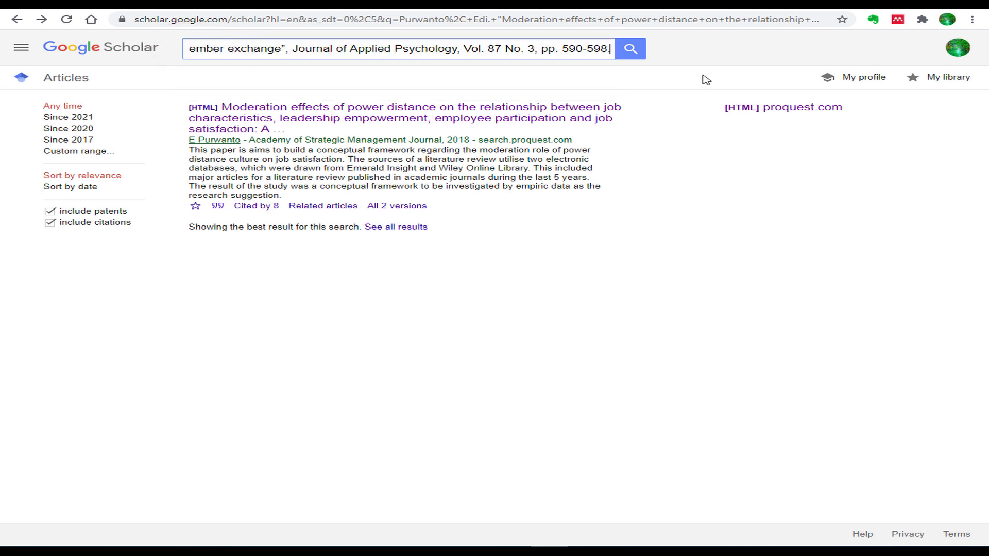
pyautogui.press('Return')
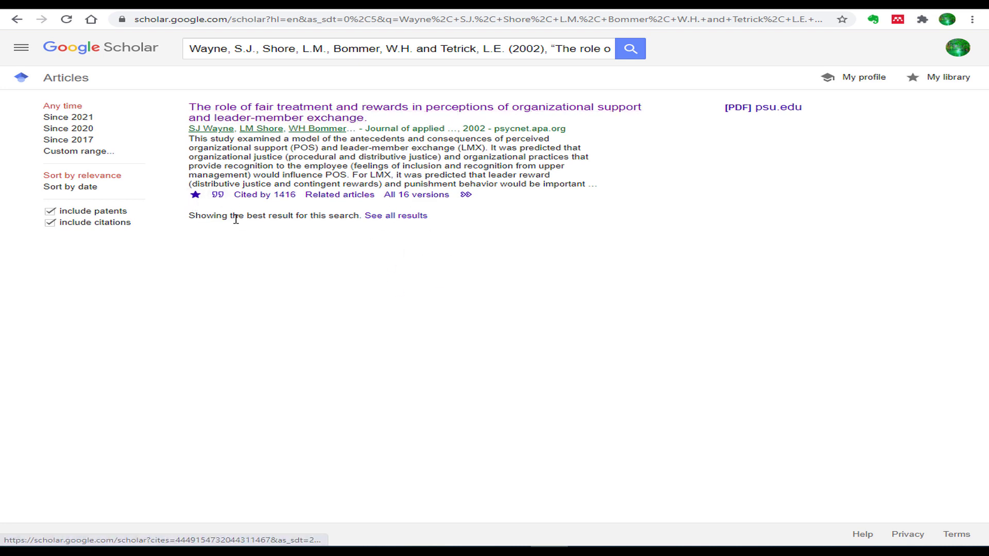
# Step: Copy Google Scholar's APA citation for the Wayne et al. article
pyautogui.click(216, 196)
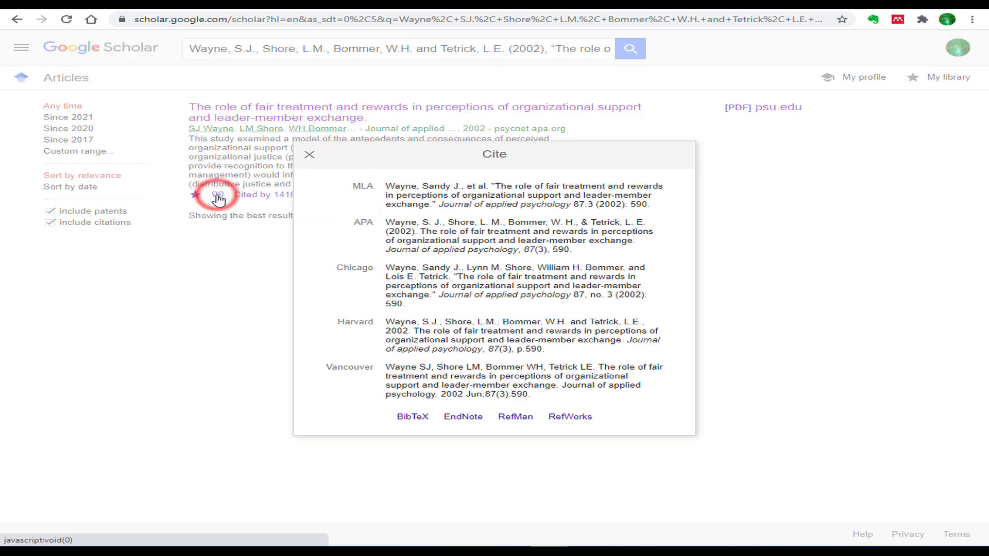
pyautogui.click(471, 240)
pyautogui.rightClick(470, 241)
pyautogui.click(482, 243)
# Step: Paste the Wayne et al. APA citation as a new entry below Purwanto
pyautogui.hotkey('alt', 'Tab')
pyautogui.scroll(-10, 330, 448)
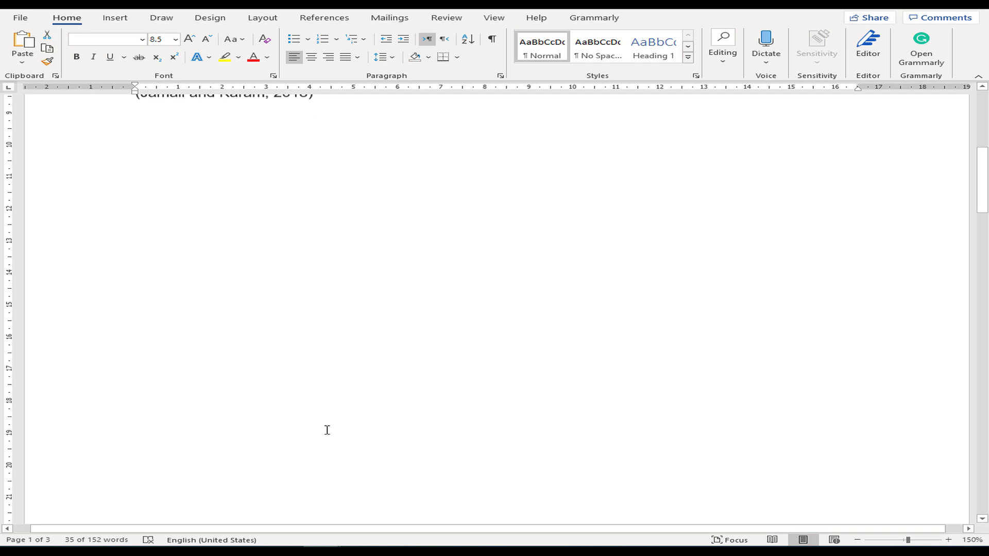
pyautogui.click(603, 370)
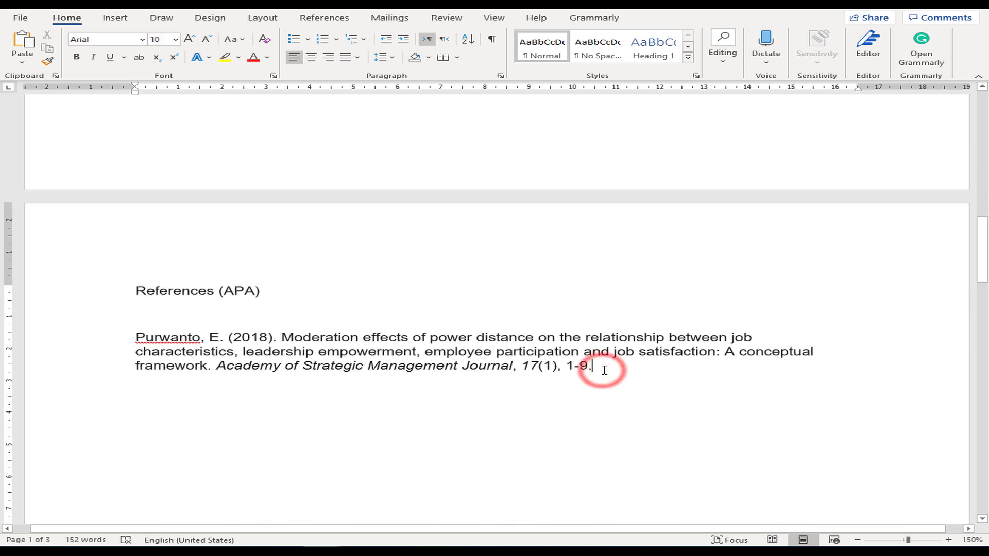
pyautogui.press('Return')
pyautogui.hotkey('ctrl', 'v')
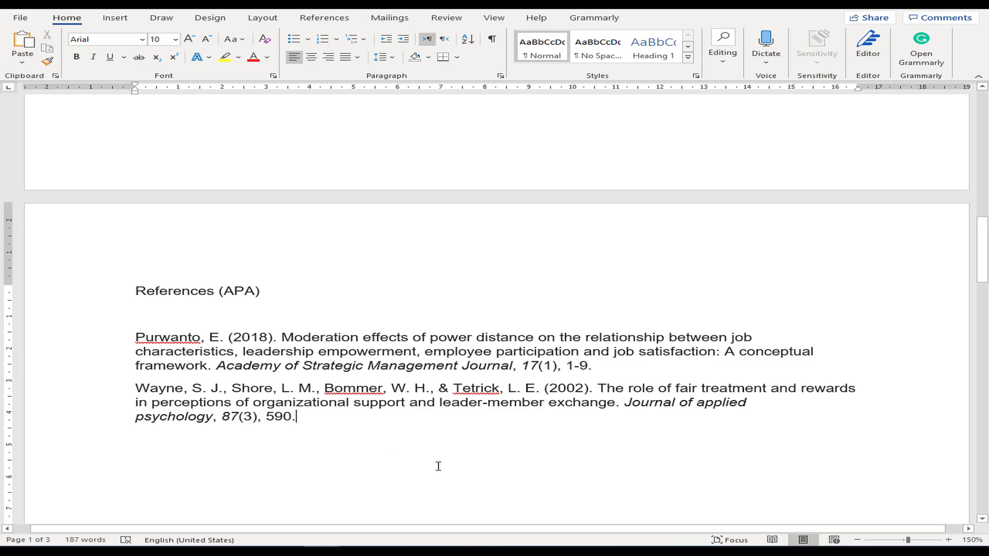
pyautogui.hotkey('alt', 'Tab')
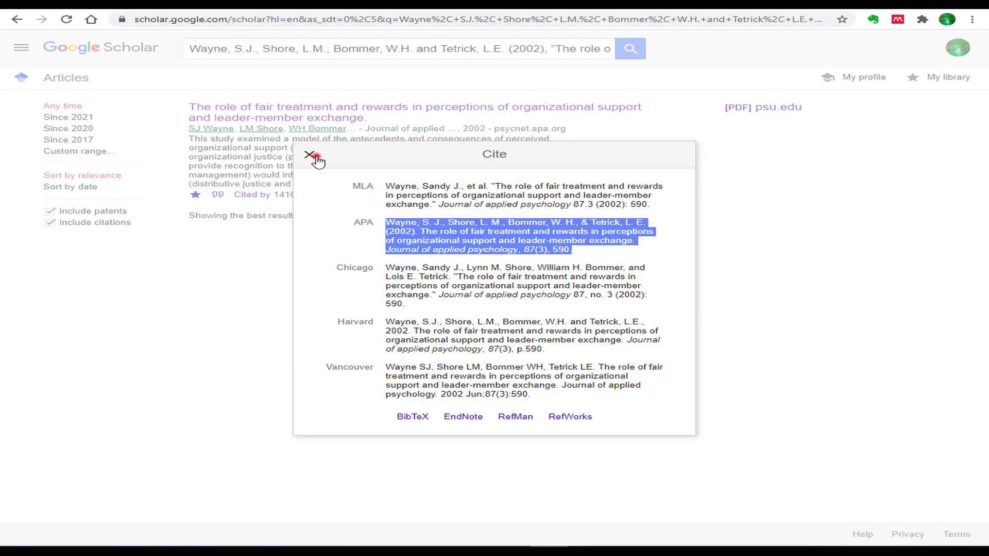
# Step: Open the Wayne et al. article's APA PsycNet record in a new tab
pyautogui.click(310, 156)
pyautogui.rightClick(393, 111)
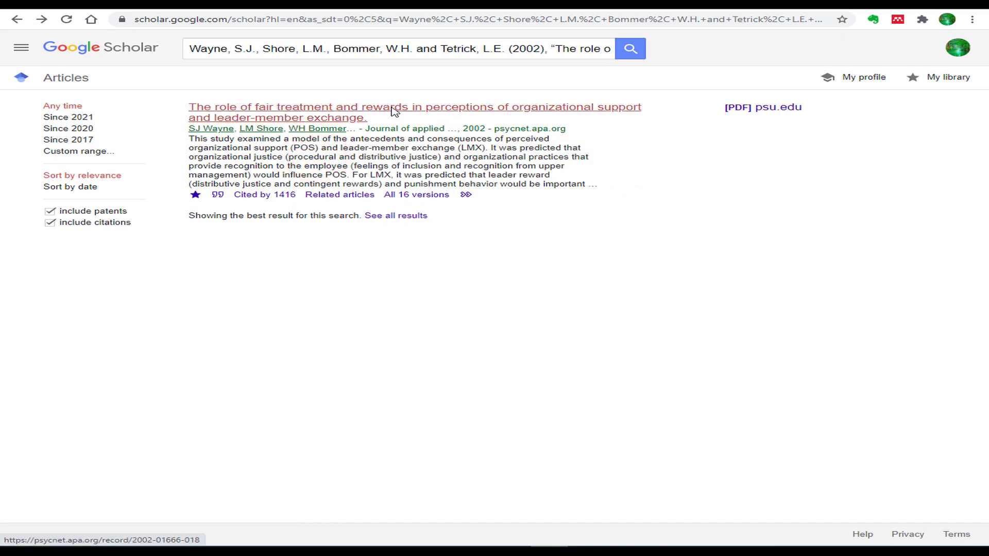
pyautogui.click(242, 327)
pyautogui.rightClick(333, 115)
pyautogui.click(336, 119)
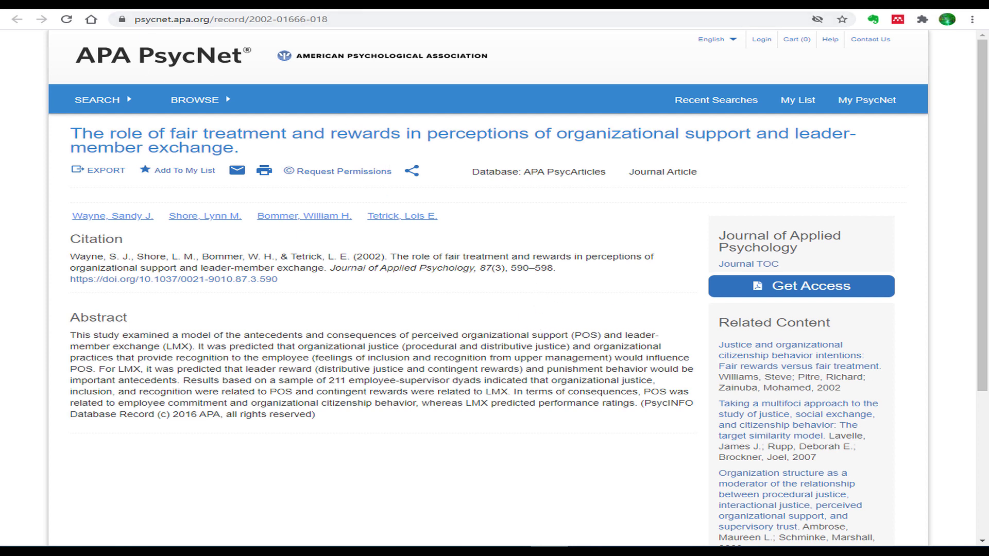
# Step: Correct the Wayne et al. page range to 590-598, checking it against the PsycNet record
pyautogui.hotkey('alt', 'Tab')
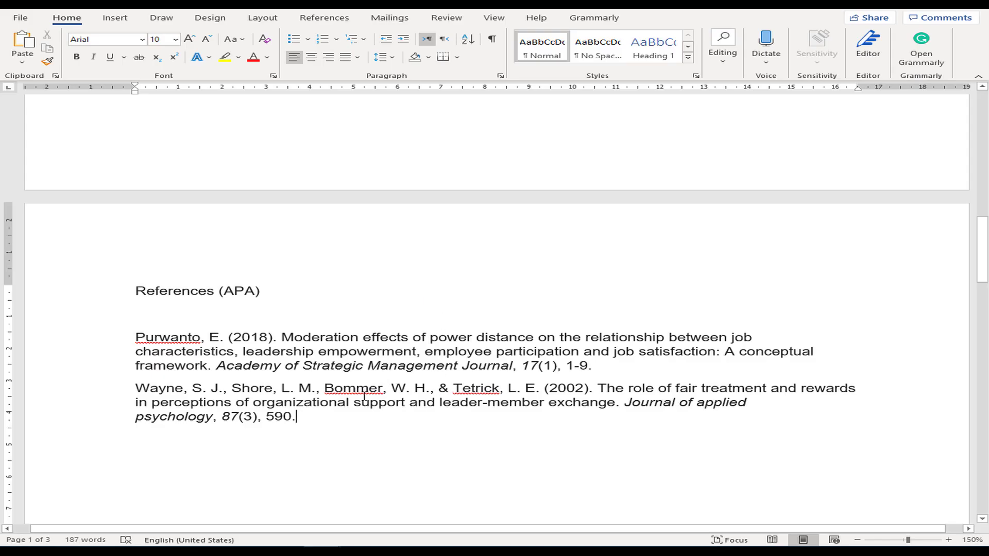
pyautogui.click(294, 417)
pyautogui.press('BackSpace')
pyautogui.write('-598')
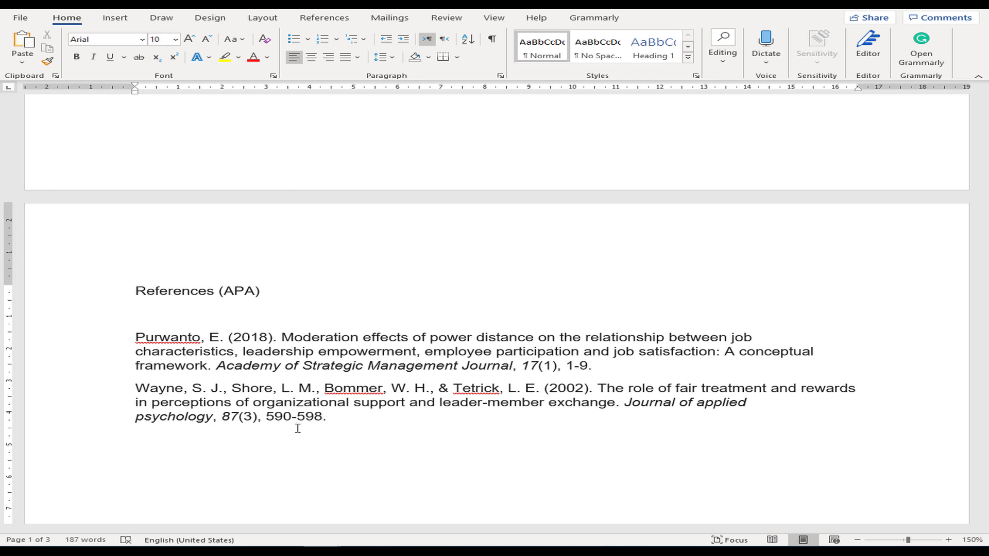
pyautogui.click(362, 430)
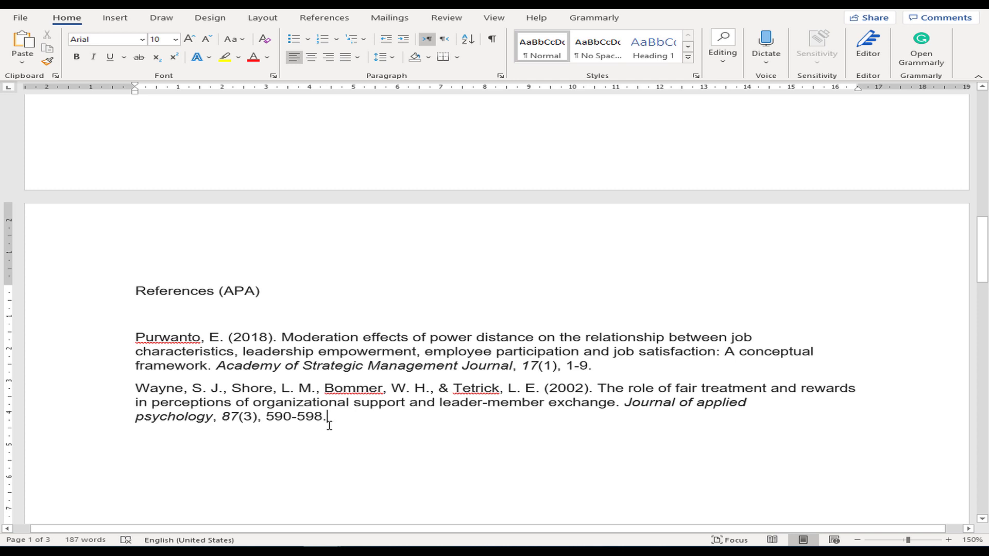
pyautogui.hotkey('alt', 'Tab')
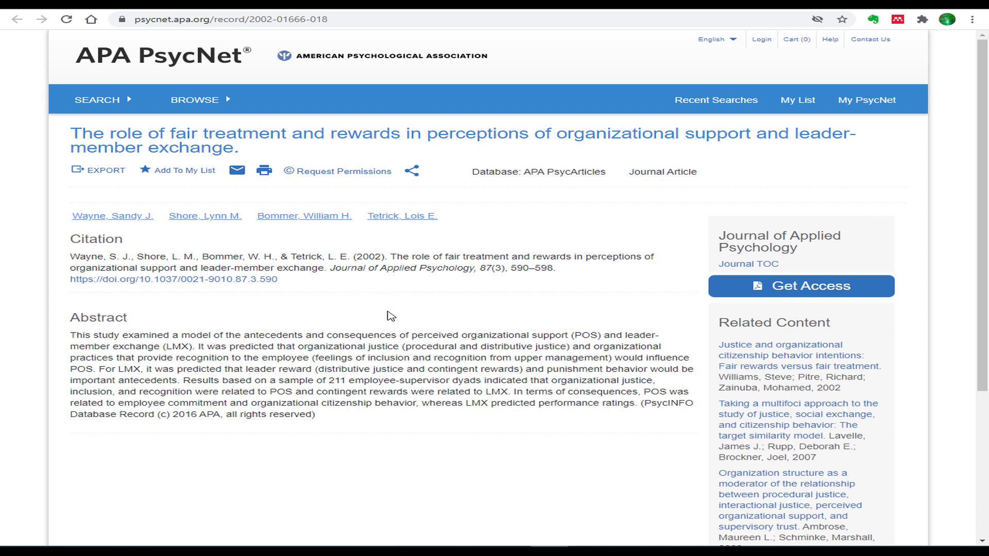
pyautogui.hotkey('alt', 'Left')
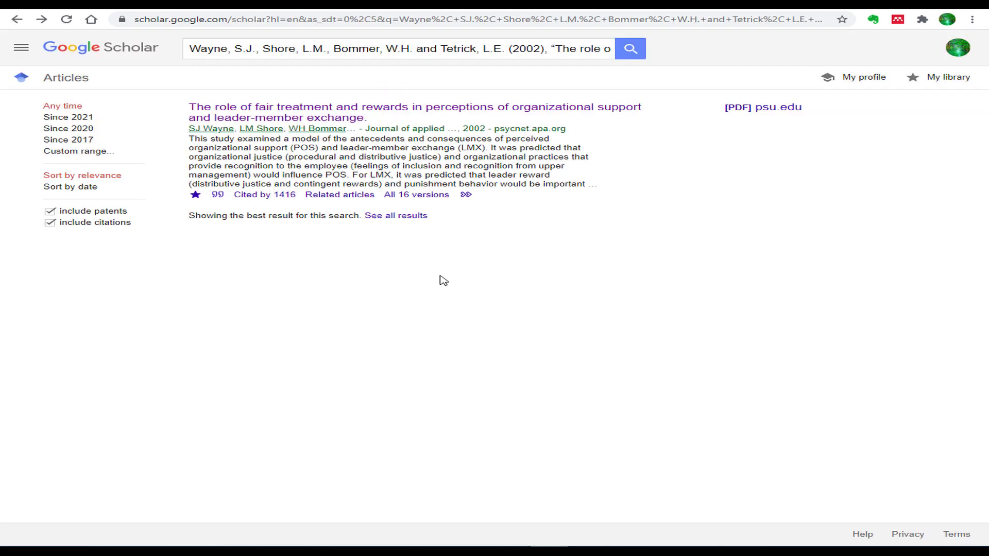
pyautogui.hotkey('alt', 'Tab')
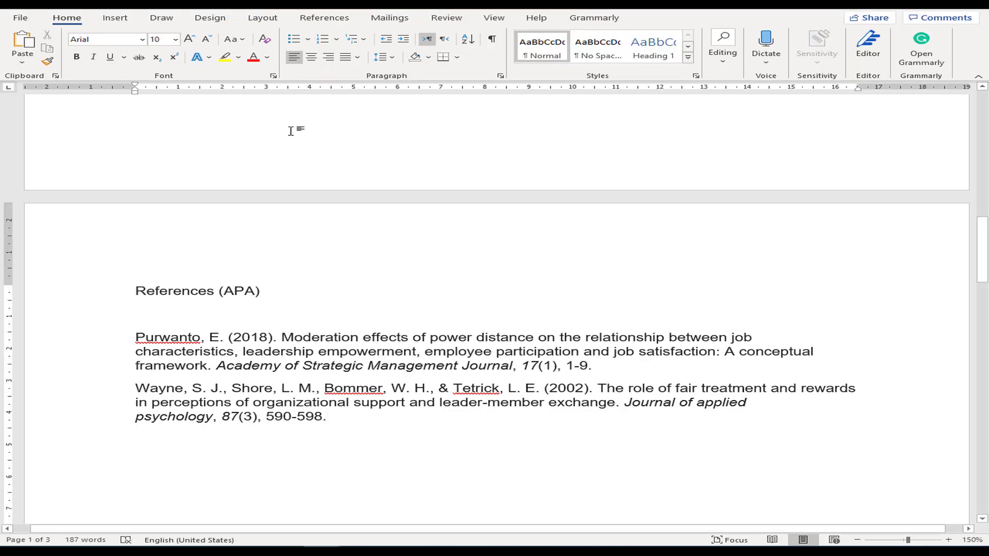
# Step: Copy the Schmidt (2009) reference from the original References list
pyautogui.scroll(5, 309, 155)
pyautogui.scroll(4, 325, 175)
pyautogui.scroll(-1, 432, 376)
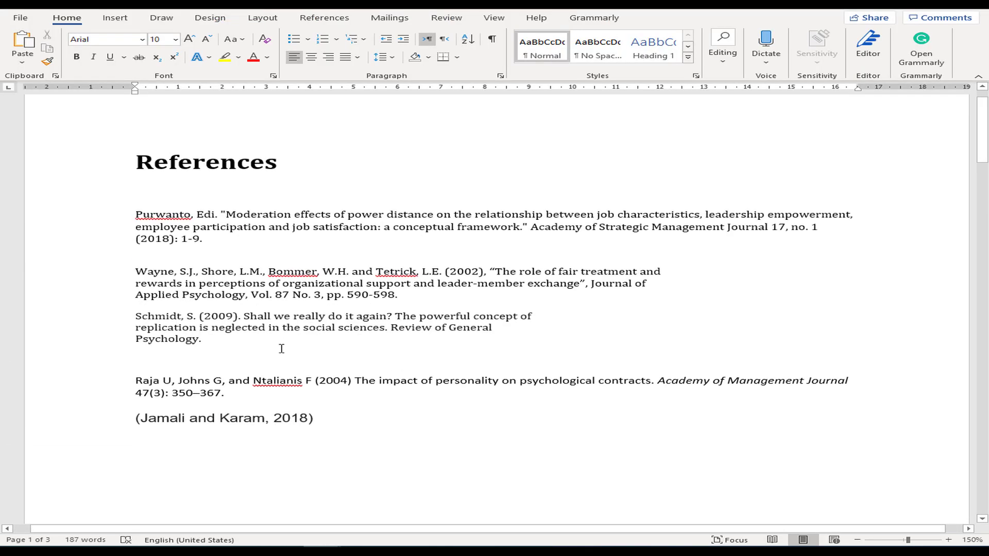
pyautogui.moveTo(200, 339); pyautogui.dragTo(133, 315)
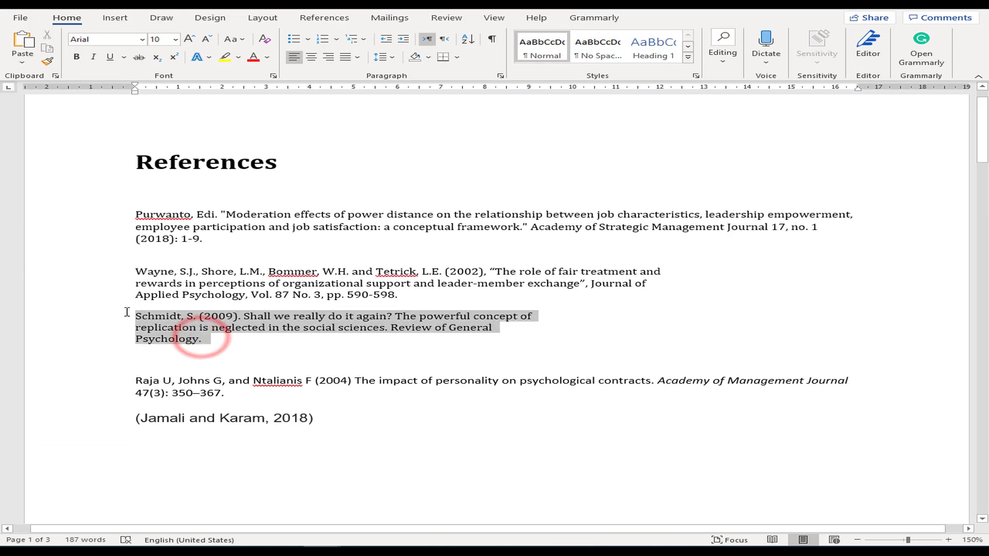
pyautogui.click(221, 352)
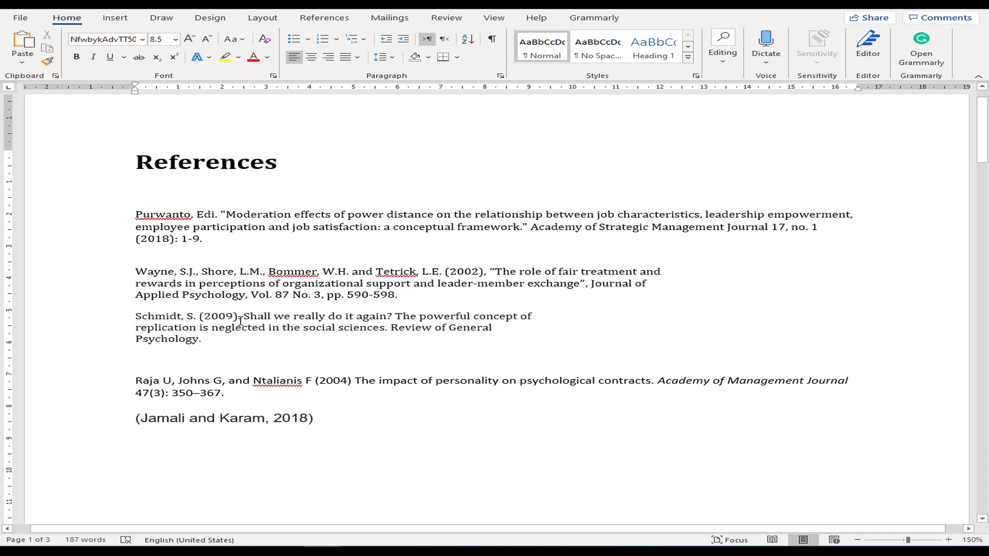
pyautogui.tripleClick(211, 340)
pyautogui.rightClick(155, 330)
pyautogui.click(198, 347)
pyautogui.click(264, 344)
# Step: Select the old Wayne query in Google Scholar's search box
pyautogui.hotkey('alt', 'Tab')
pyautogui.click(230, 38)
pyautogui.moveTo(193, 45); pyautogui.dragTo(599, 84)
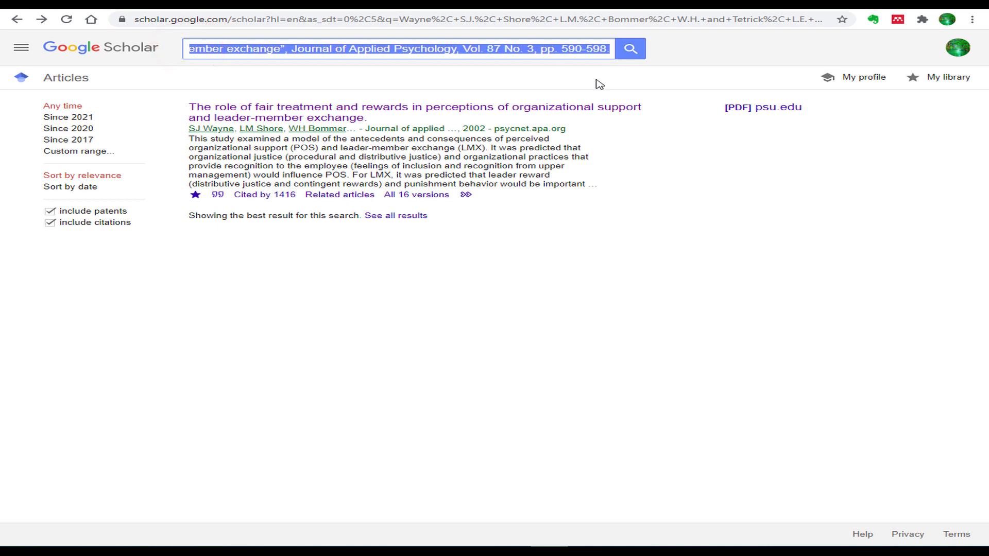
# Step: Search Scholar for the Schmidt (2009) article, cited by 831, and copy its APA citation
pyautogui.hotkey('ctrl', 'v')
pyautogui.click(622, 50)
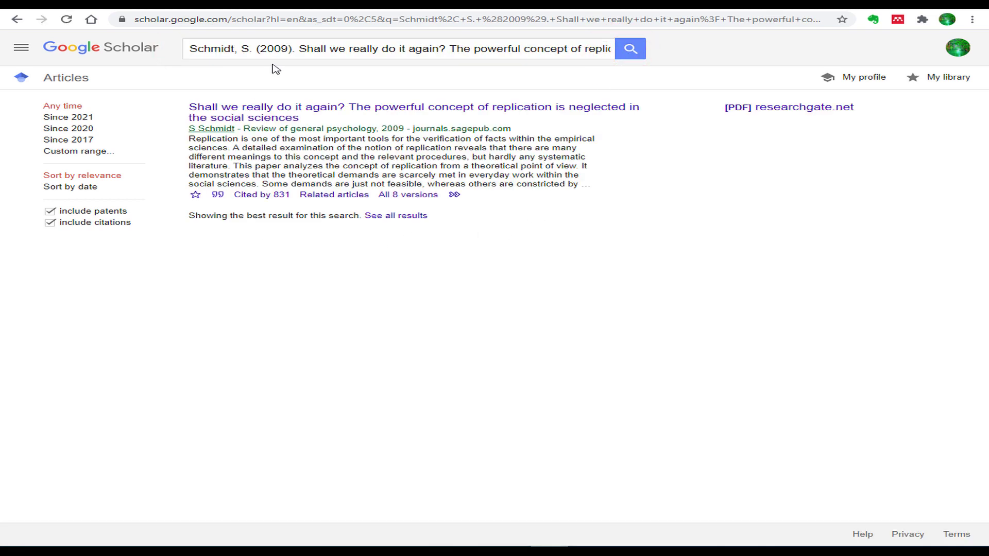
pyautogui.click(218, 196)
pyautogui.click(425, 254)
pyautogui.rightClick(439, 255)
pyautogui.click(452, 263)
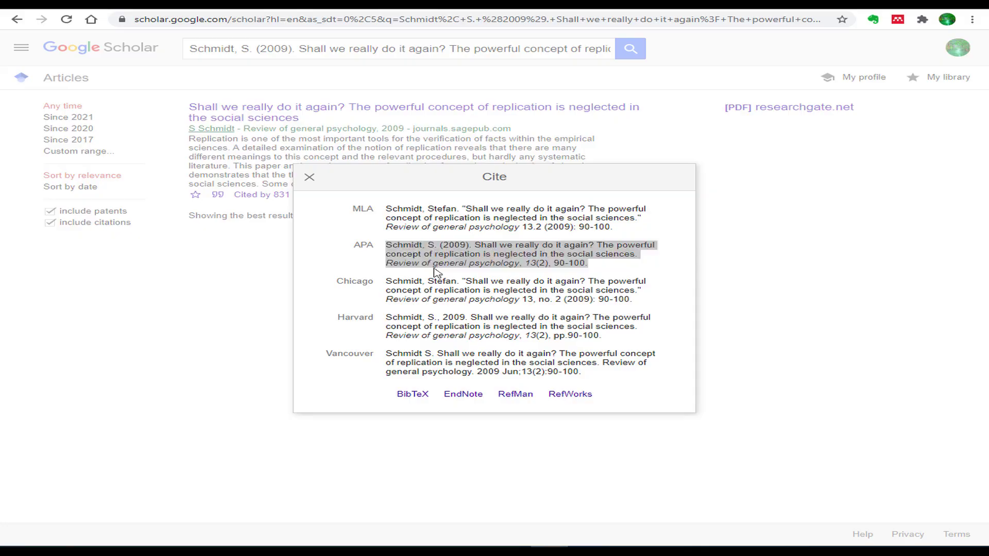
pyautogui.hotkey('alt', 'Tab')
pyautogui.scroll(-10, 316, 405)
pyautogui.scroll(-7, 312, 381)
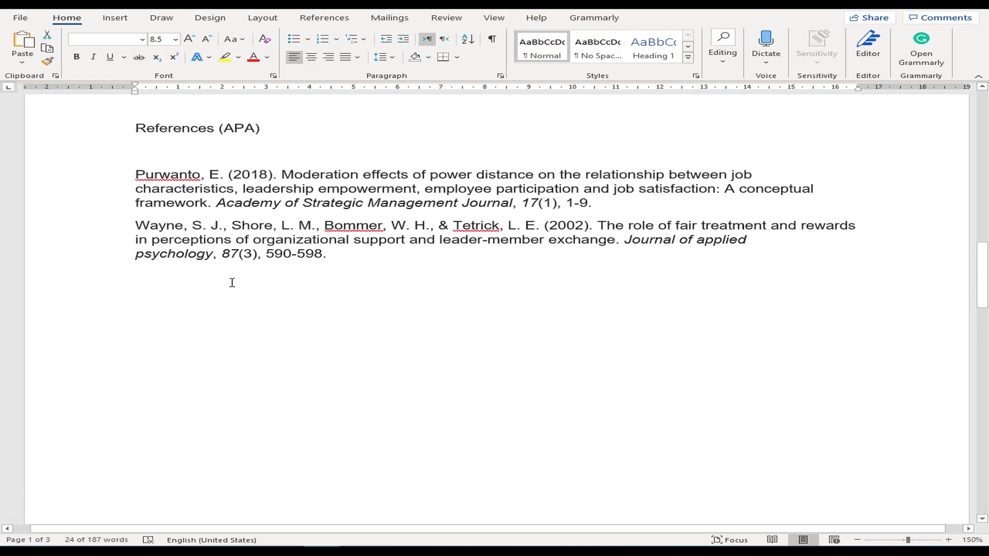
# Step: Paste the Schmidt (2009) APA citation on a new line after the entry ending '590-598.'
pyautogui.click(347, 266)
pyautogui.press('Return')
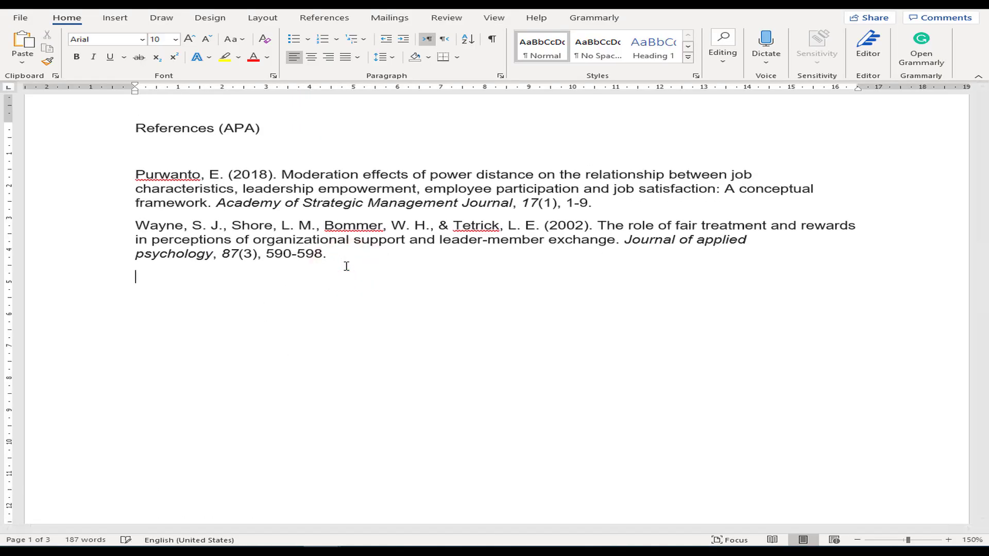
pyautogui.hotkey('ctrl', 'v')
pyautogui.scroll(10, 346, 267)
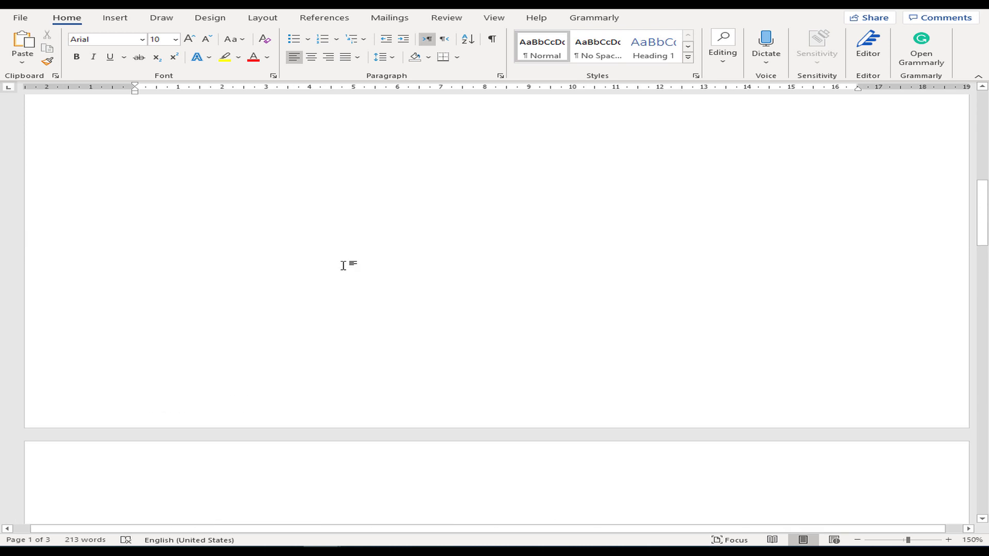
pyautogui.scroll(4, 343, 265)
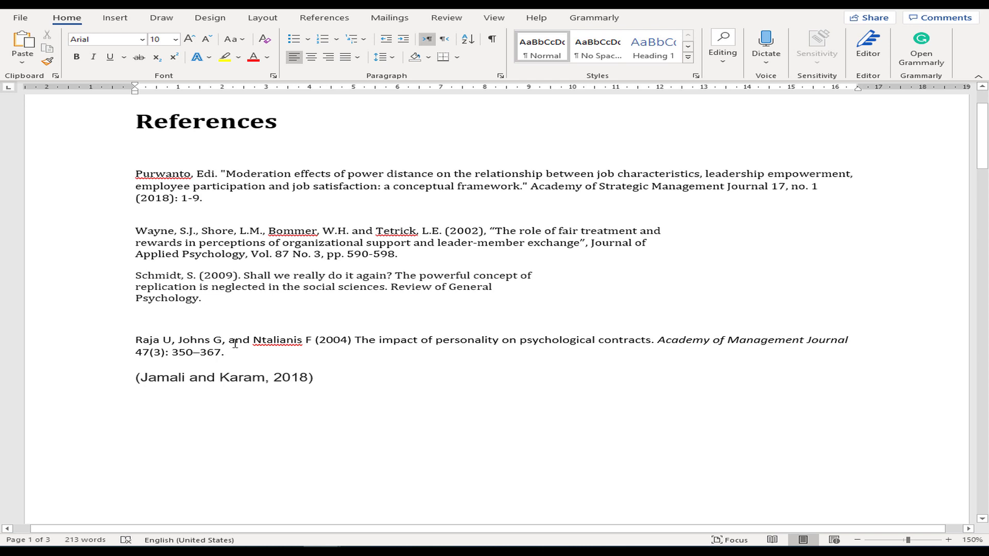
# Step: Copy the Raja, Johns and Ntalianis reference paragraph from the Word document
pyautogui.moveTo(225, 353); pyautogui.dragTo(115, 342)
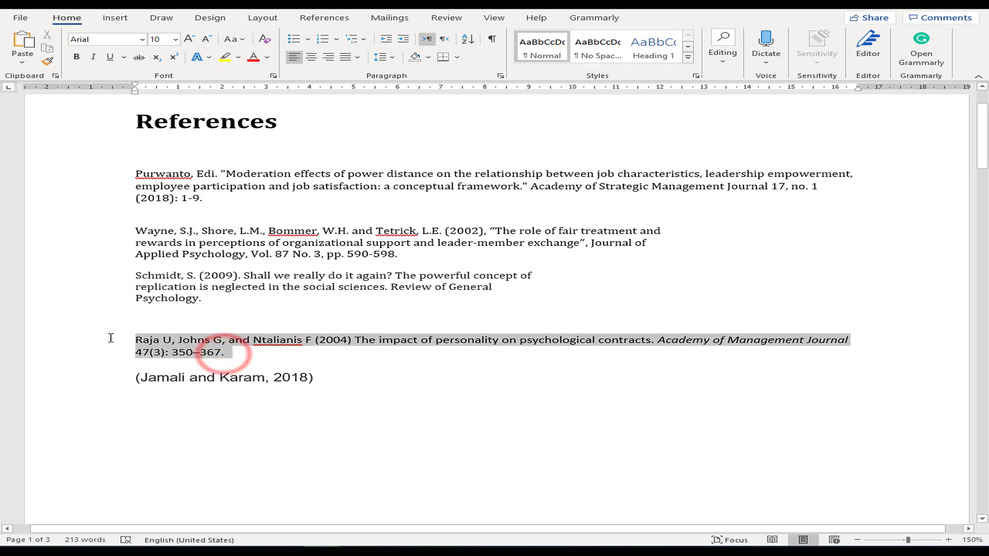
pyautogui.rightClick(193, 349)
pyautogui.click(250, 168)
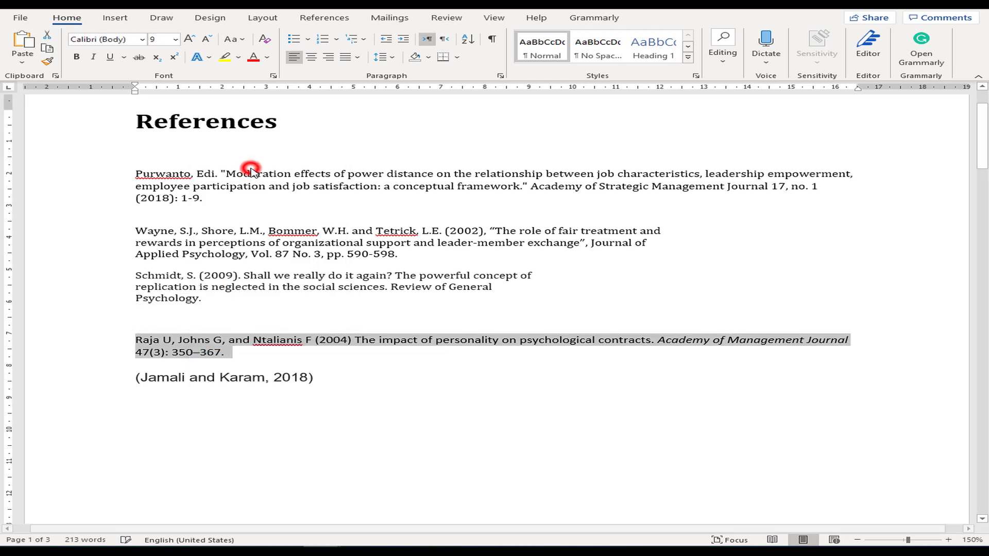
# Step: Replace the Schmidt query in Google Scholar's search box with the Raja reference
pyautogui.press('super+Tab')
pyautogui.press('Escape')
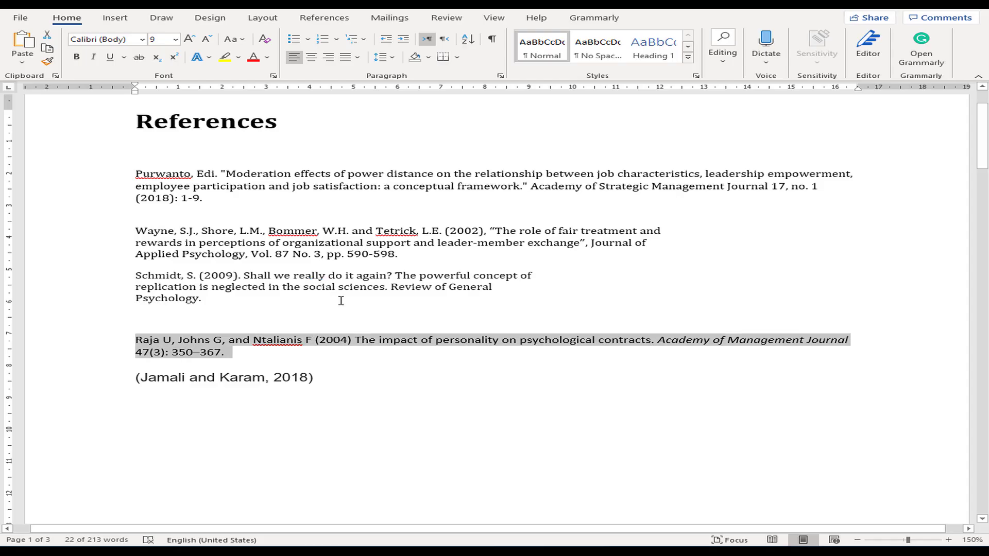
pyautogui.hotkey('alt', 'Tab')
pyautogui.click(312, 176)
pyautogui.moveTo(188, 49); pyautogui.dragTo(641, 66)
pyautogui.hotkey('ctrl', 'v')
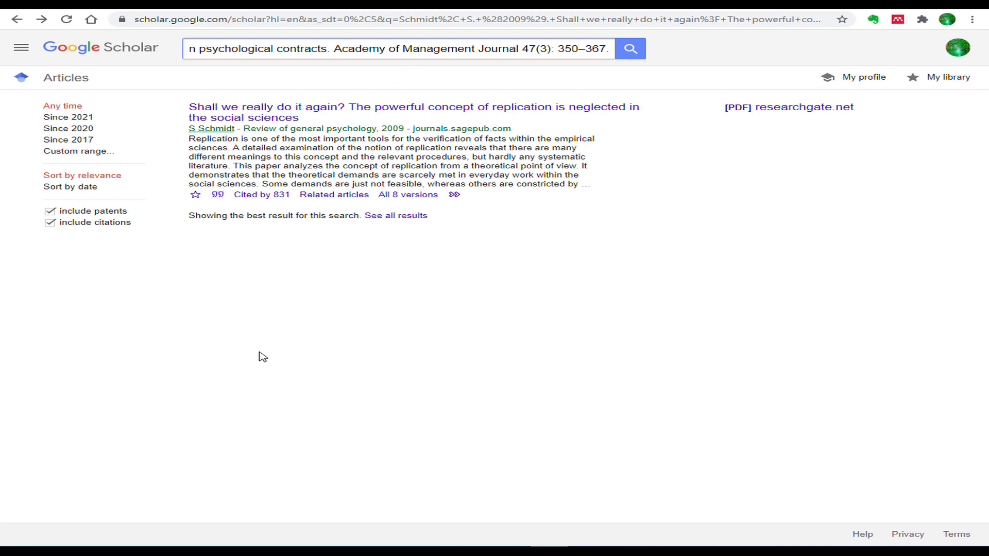
# Step: Search for the Raja et al. 2004 article, cited by 1065, and copy its APA citation
pyautogui.click(629, 50)
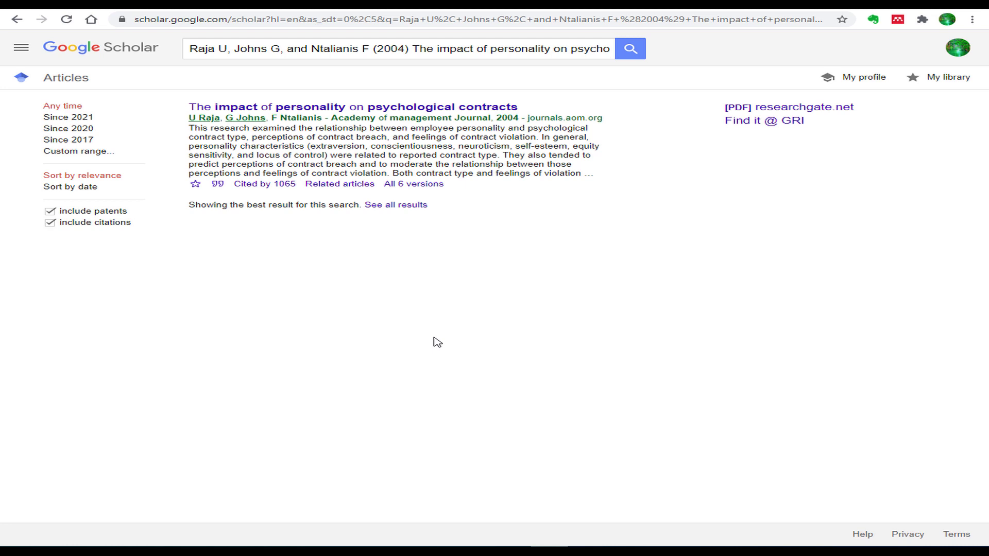
pyautogui.click(220, 186)
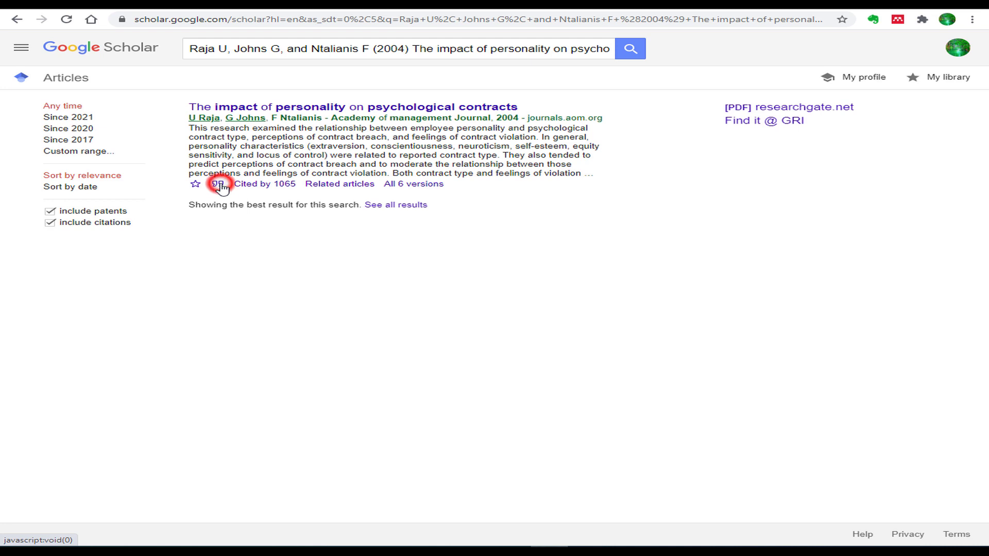
pyautogui.tripleClick(444, 263)
pyautogui.rightClick(486, 260)
pyautogui.click(471, 263)
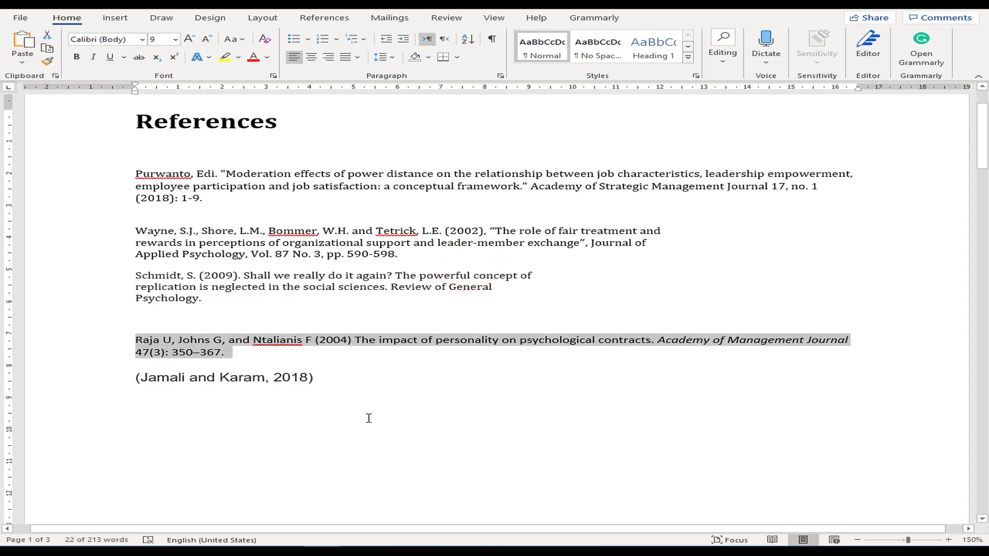
pyautogui.click(349, 387)
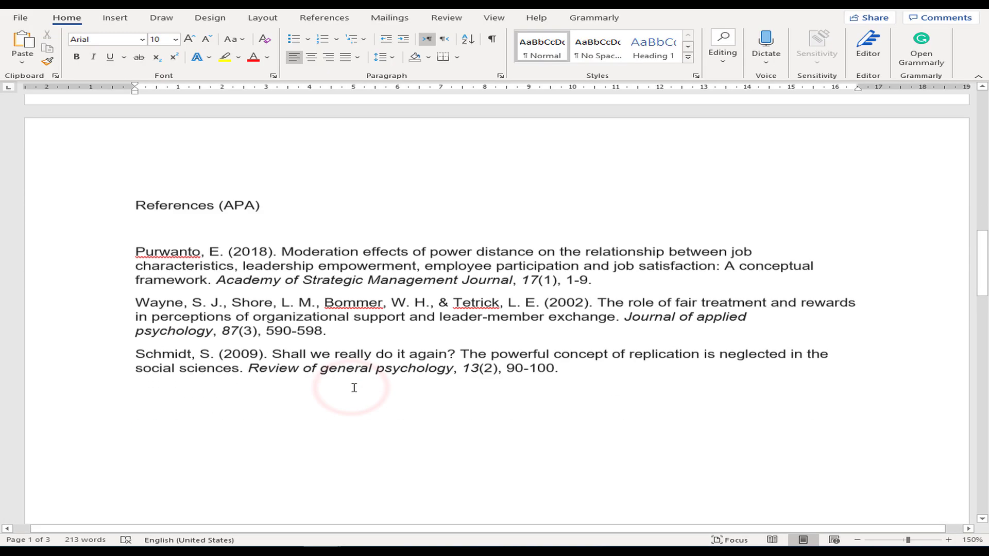
# Step: Paste the Raja, Johns, & Ntalianis (2004) citation on a new line after '90-100.'
pyautogui.scroll(-2, 354, 388)
pyautogui.click(588, 297)
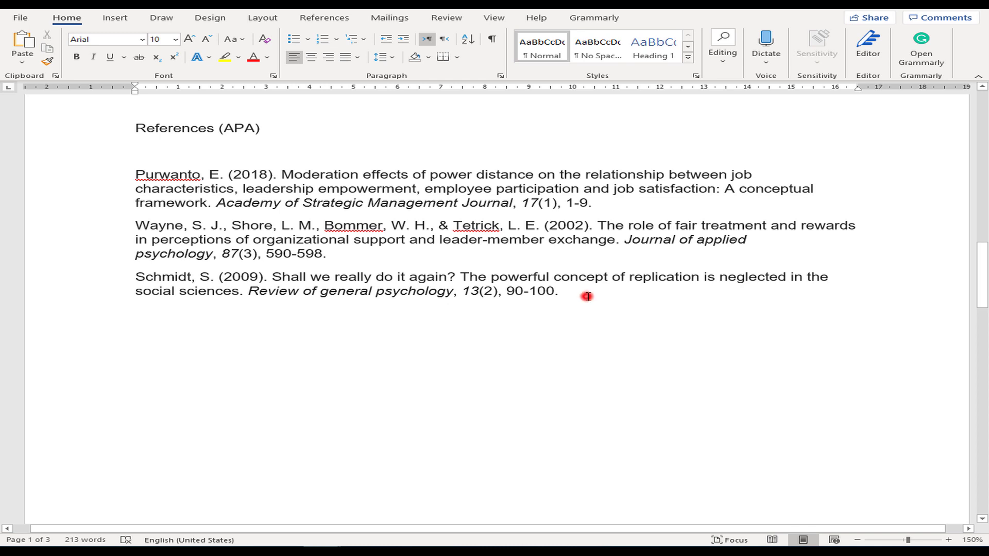
pyautogui.press('Return')
pyautogui.hotkey('ctrl', 'v')
pyautogui.scroll(2, 567, 267)
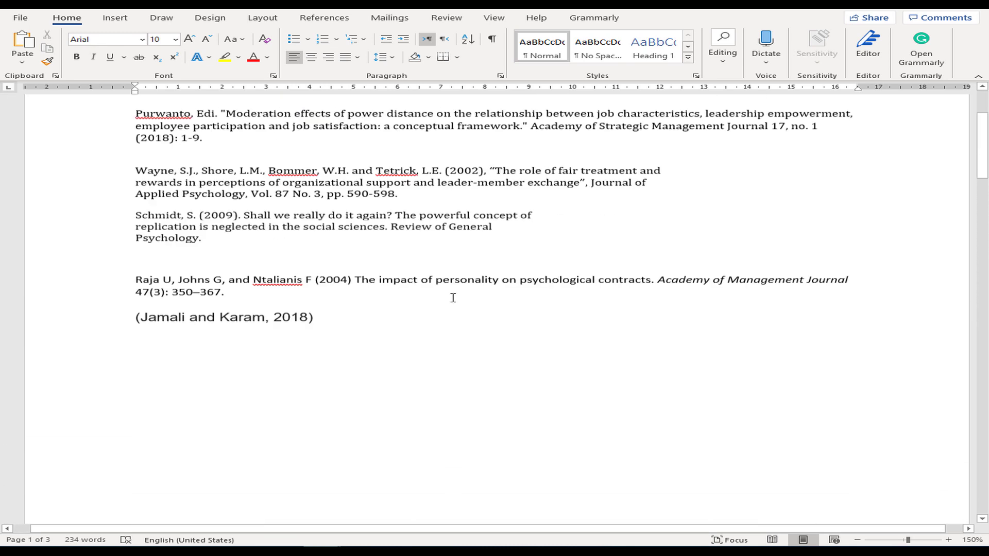
pyautogui.scroll(1, 309, 404)
pyautogui.scroll(-3, 223, 291)
pyautogui.scroll(1, 283, 346)
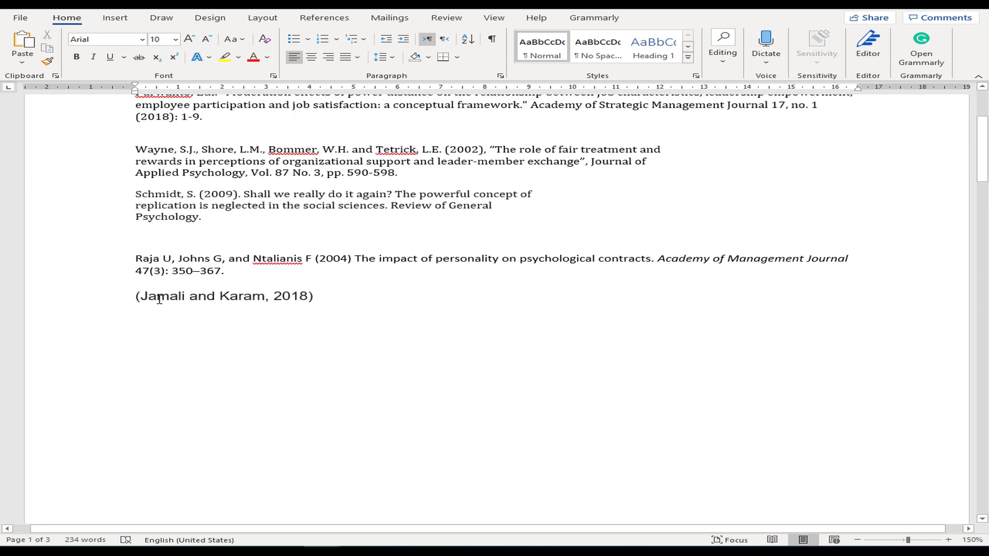
pyautogui.moveTo(316, 295); pyautogui.dragTo(127, 296)
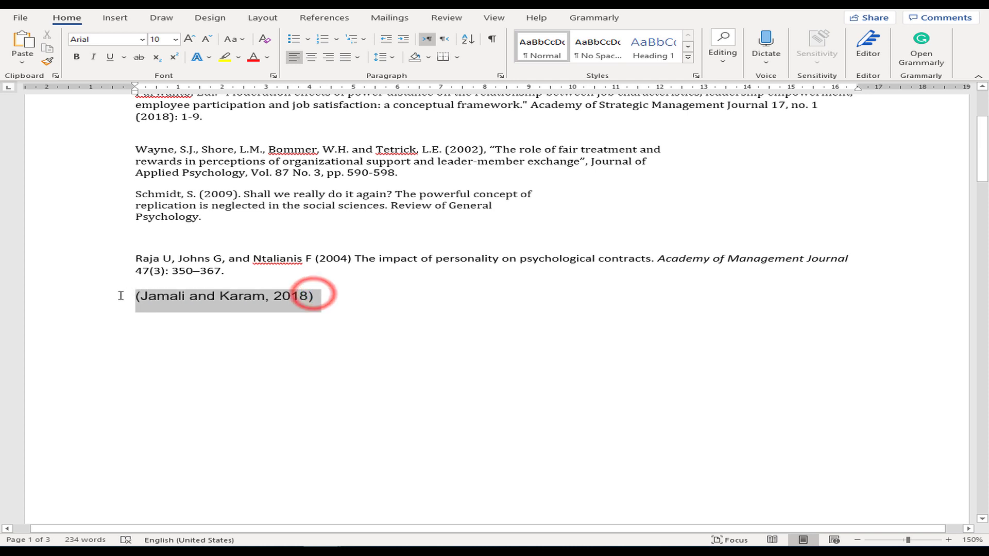
pyautogui.rightClick(200, 318)
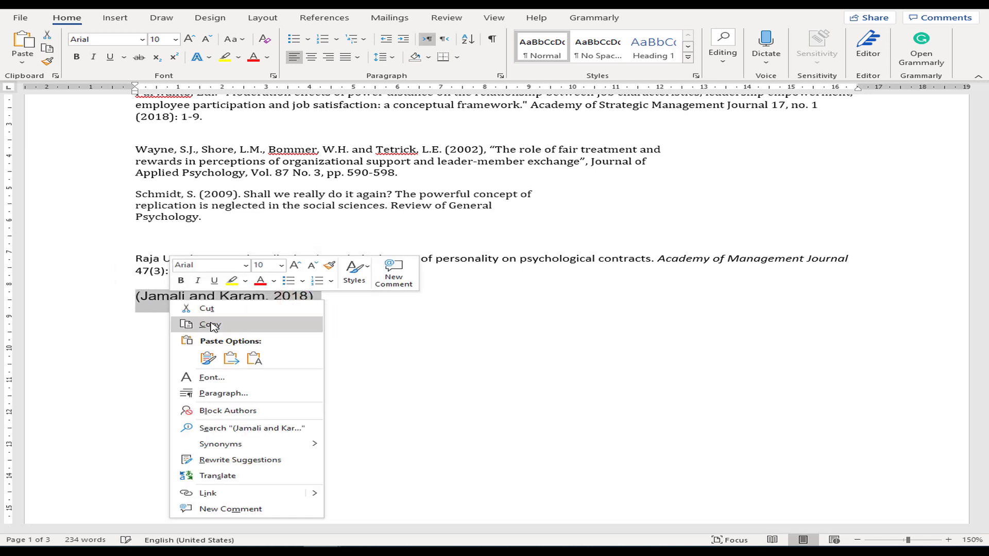
pyautogui.click(210, 325)
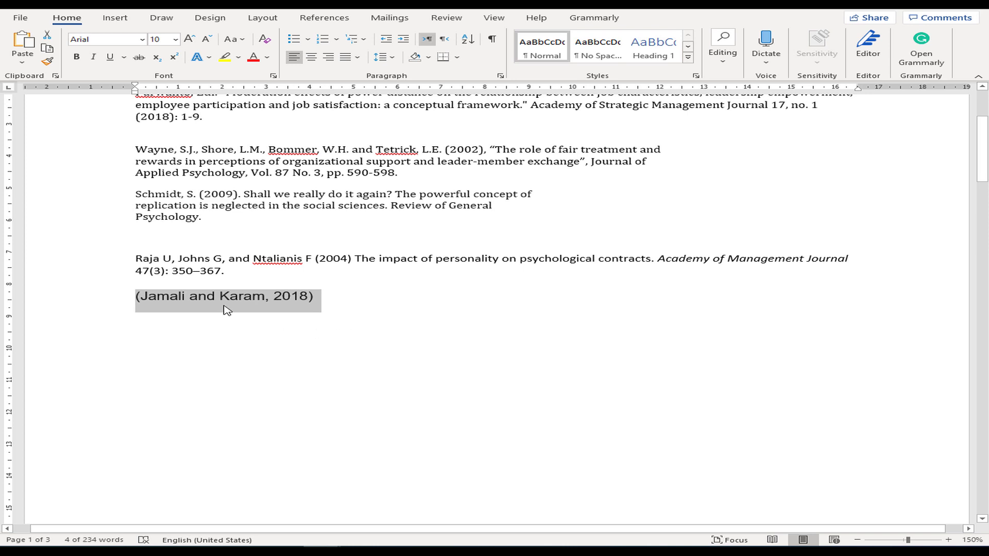
pyautogui.click(311, 312)
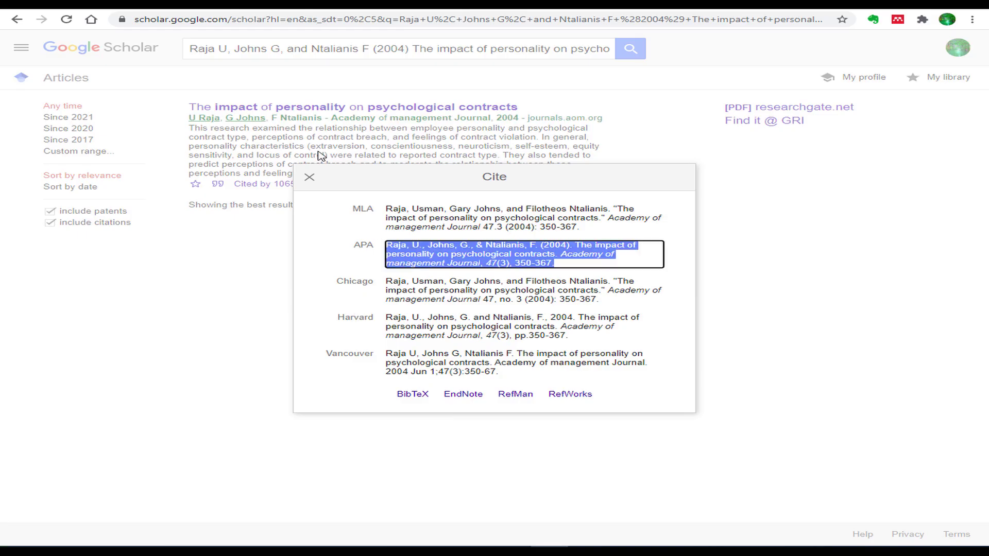
pyautogui.click(312, 176)
# Step: Replace the Scholar search query with the Jamali and Karam (2018) reference
pyautogui.click(191, 48)
pyautogui.hotkey('ctrl', 'v')
pyautogui.hotkey('ctrl', 'a')
pyautogui.press('BackSpace')
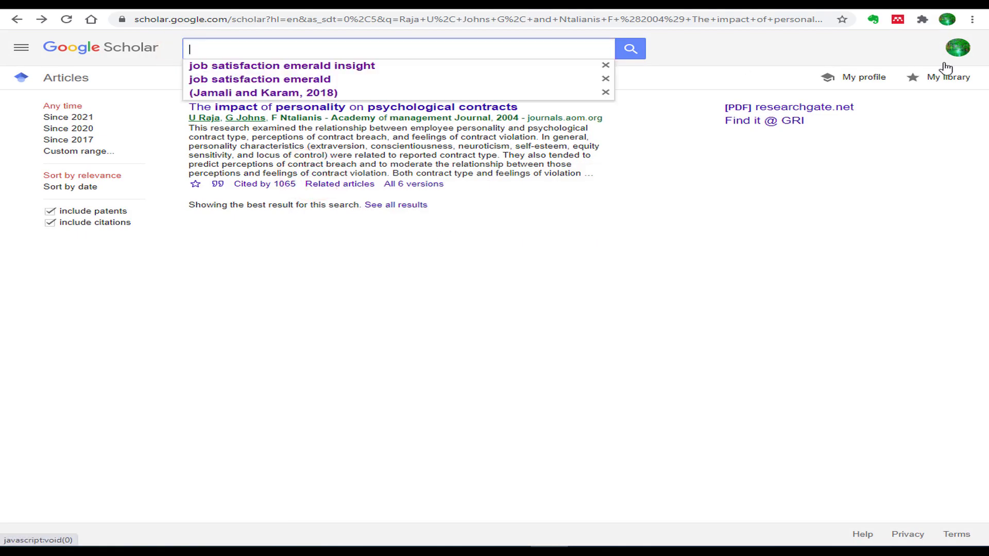
pyautogui.press('Escape')
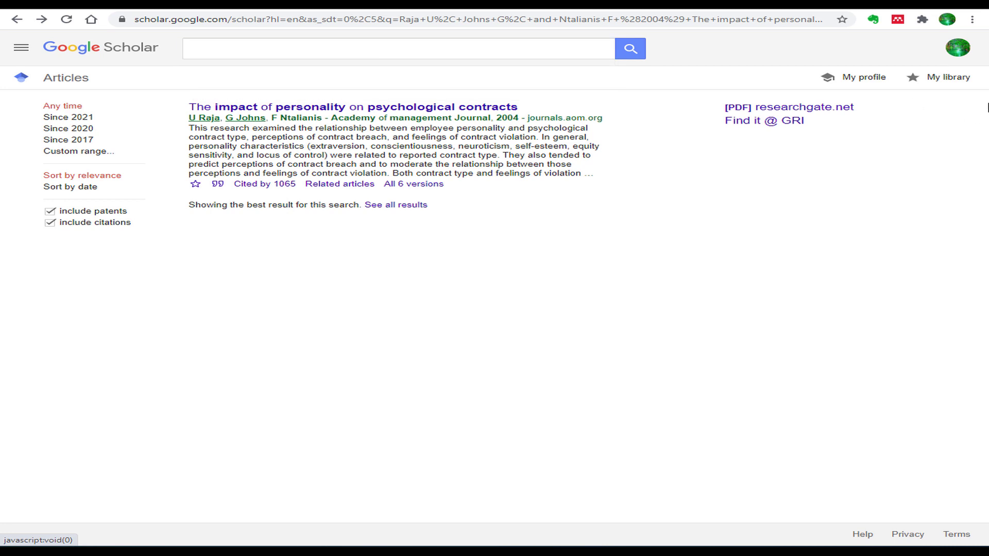
pyautogui.click(446, 44)
pyautogui.hotkey('ctrl', 'v')
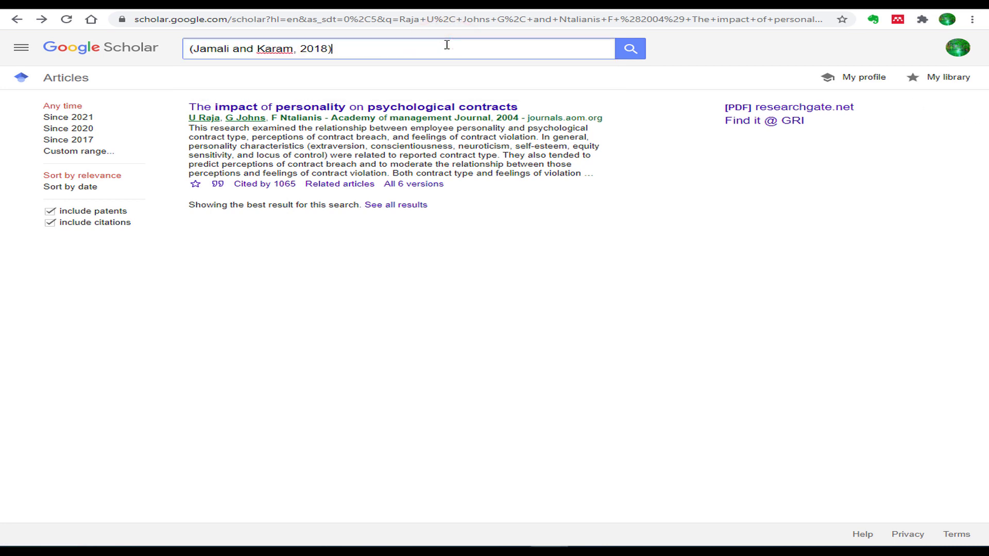
# Step: Search for Jamali and Karam 2018 and copy its APA citation
pyautogui.click(632, 53)
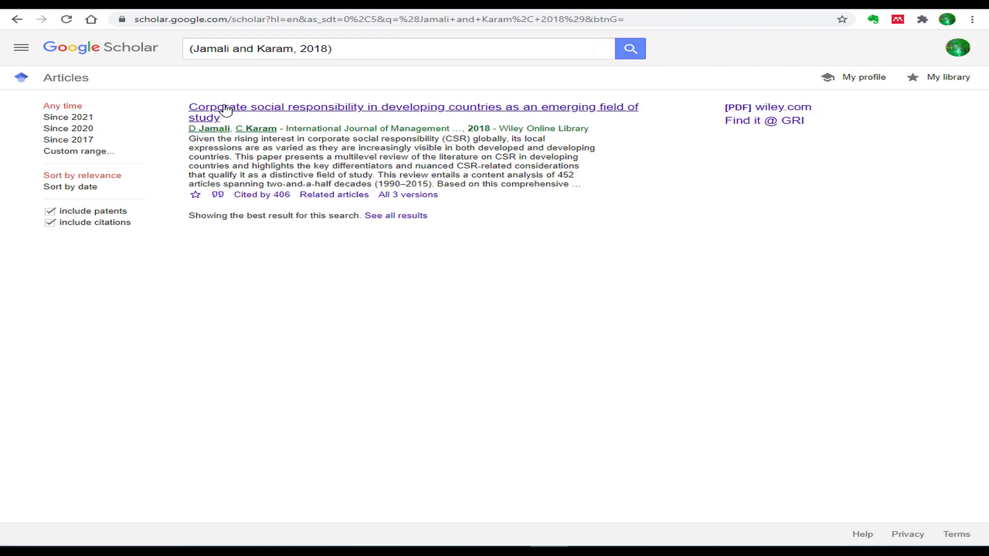
pyautogui.click(218, 195)
pyautogui.click(443, 239)
pyautogui.rightClick(443, 241)
pyautogui.click(470, 249)
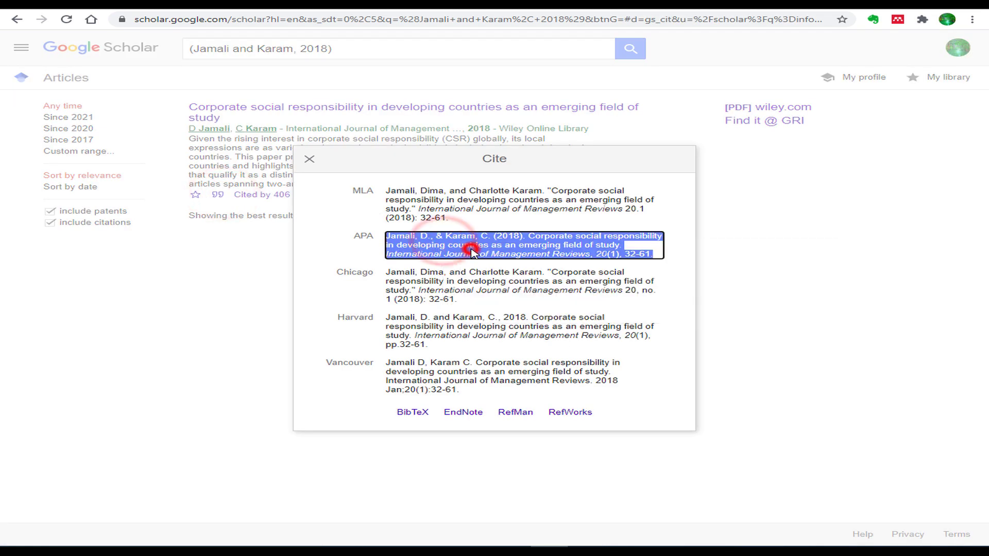
pyautogui.hotkey('alt', 'Tab')
# Step: Paste the Jamali & Karam citation as a new fifth entry after '350-367.'
pyautogui.click(347, 315)
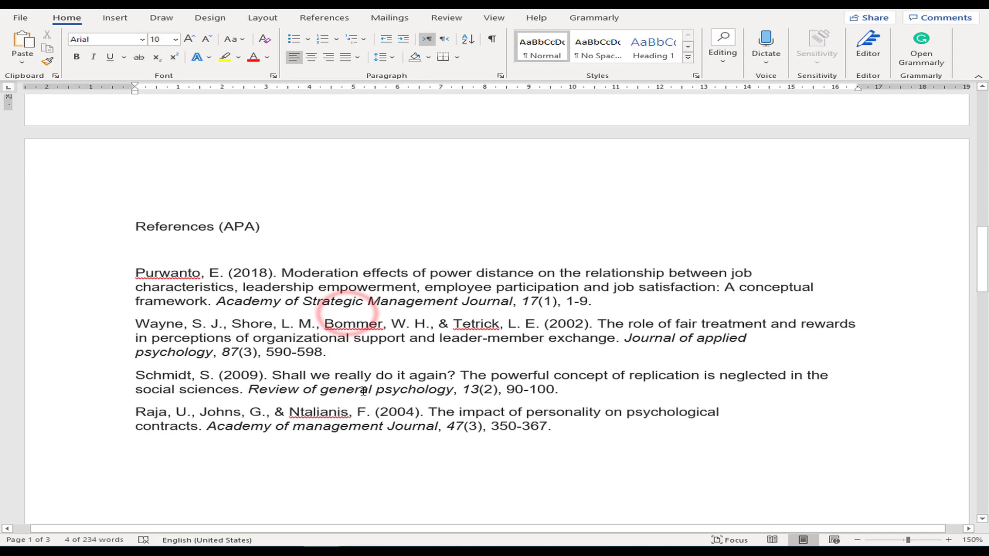
pyautogui.scroll(-5, 525, 225)
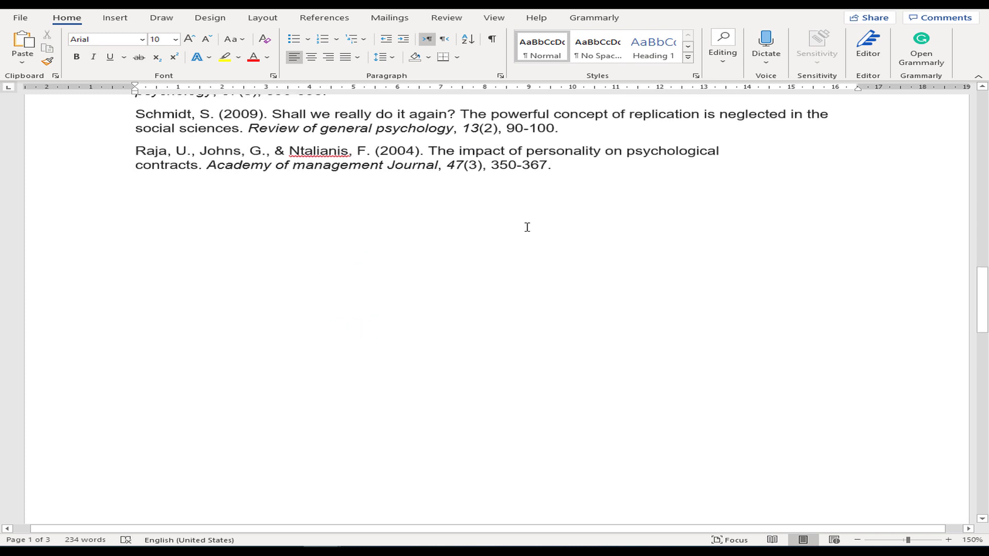
pyautogui.click(559, 174)
pyautogui.press('Return')
pyautogui.hotkey('ctrl', 'v')
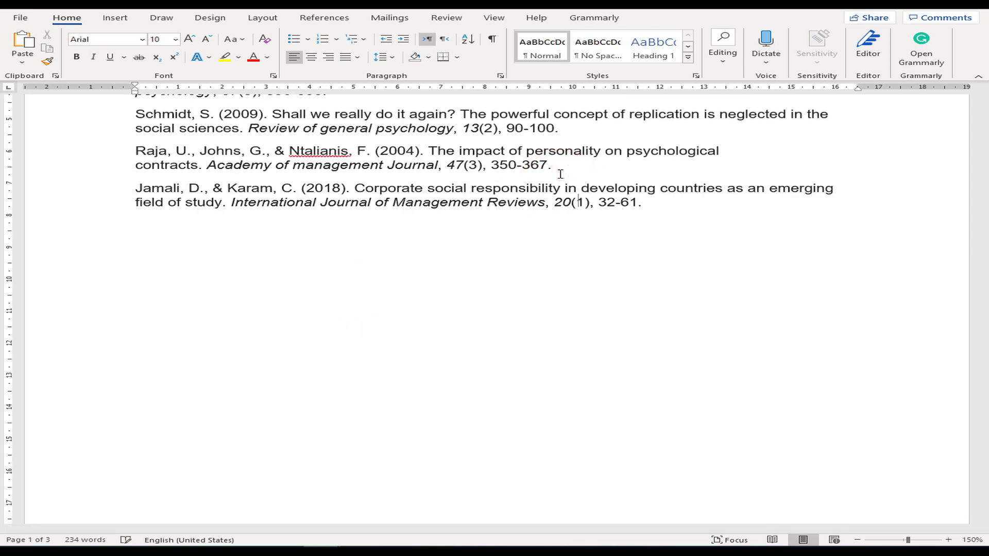
pyautogui.scroll(3, 516, 483)
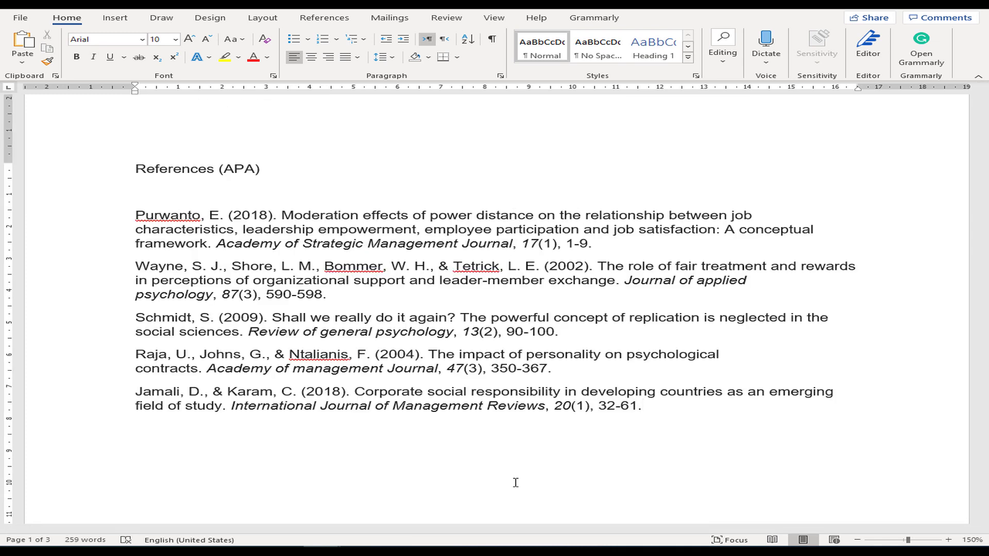